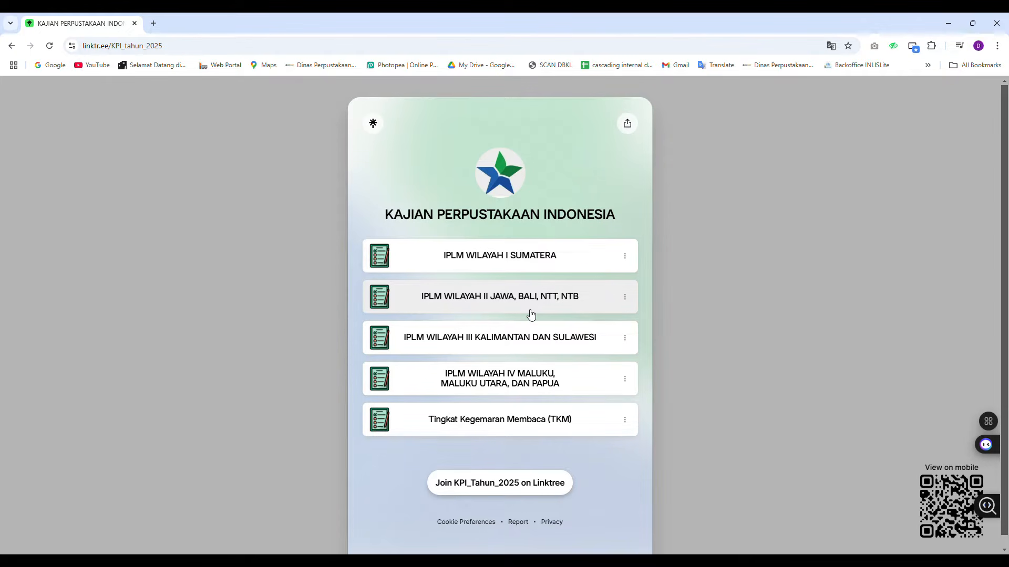
Open the IPLM Wilayah II Jawa, Bali, NTT, NTB survey, tick the Bersedia consent and proceed
left_click(530, 314)
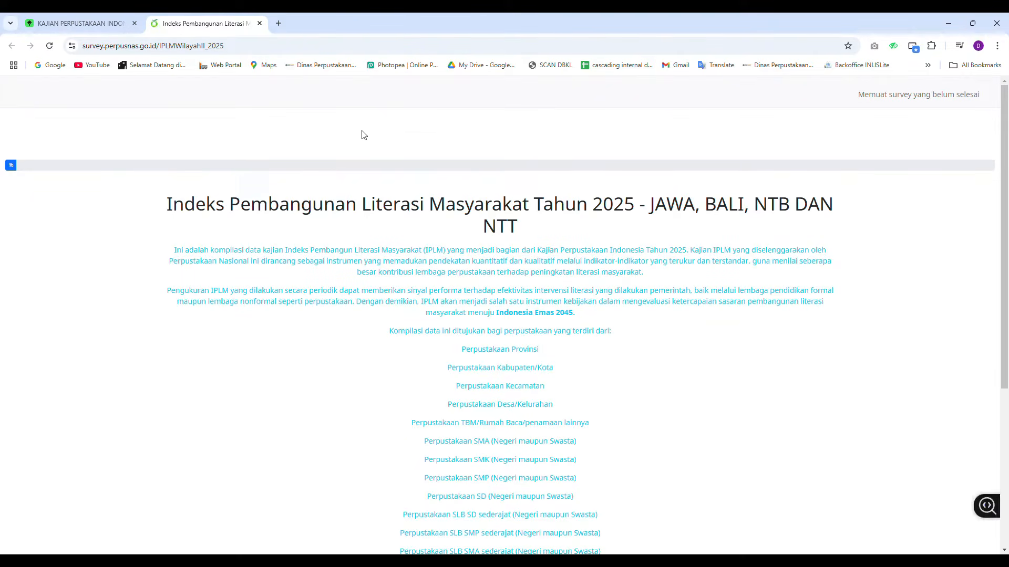
scroll(386, 158, "down", 3)
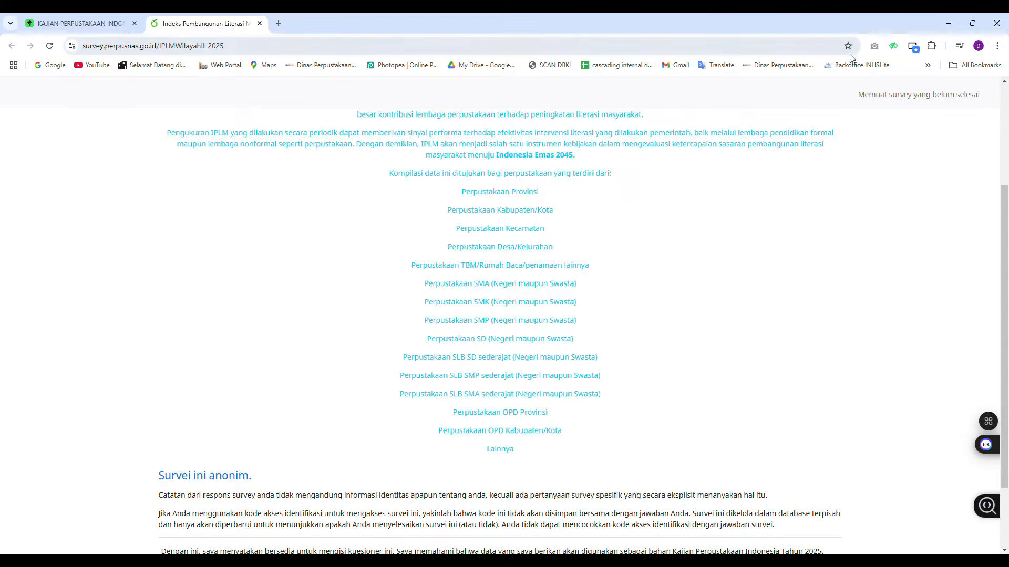
scroll(423, 245, "down", 2)
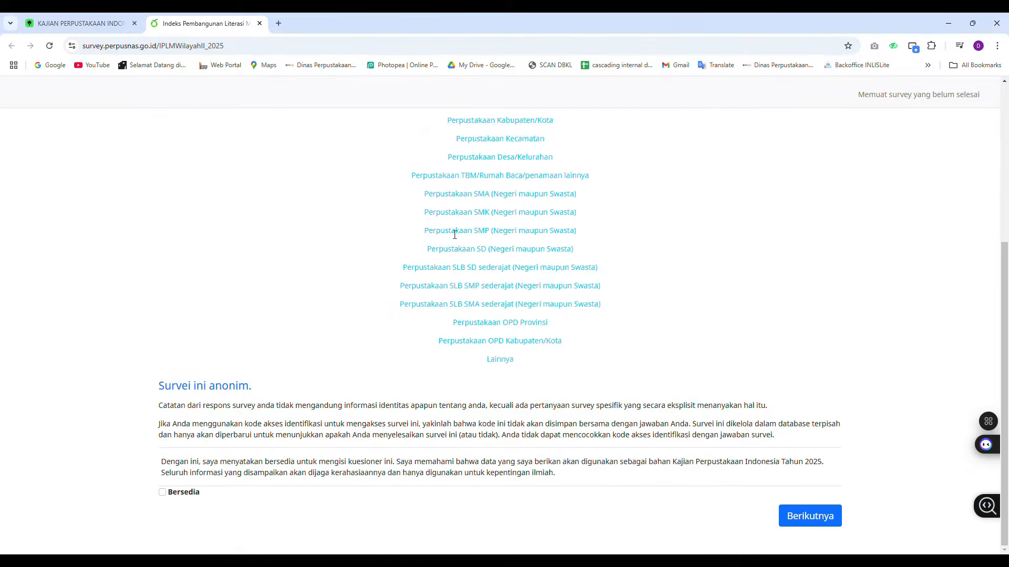
left_click(162, 493)
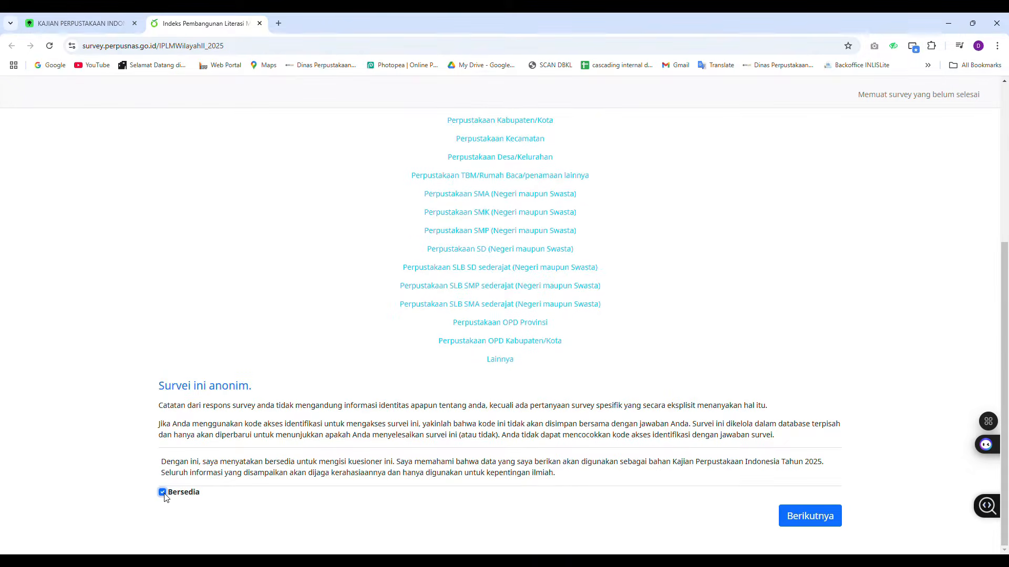
left_click(822, 526)
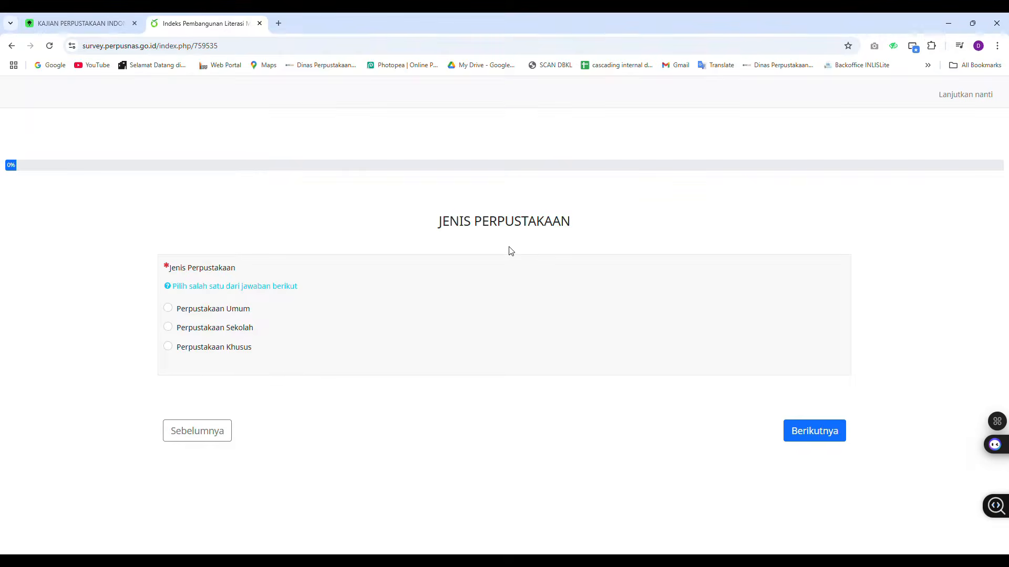
Try the Perpustakaan Umum and Perpustakaan Sekolah library types, picking the Perpustakaan SMA (Negeri maupun Swasta) subtype
left_click(176, 310)
scroll(361, 286, "down", 2)
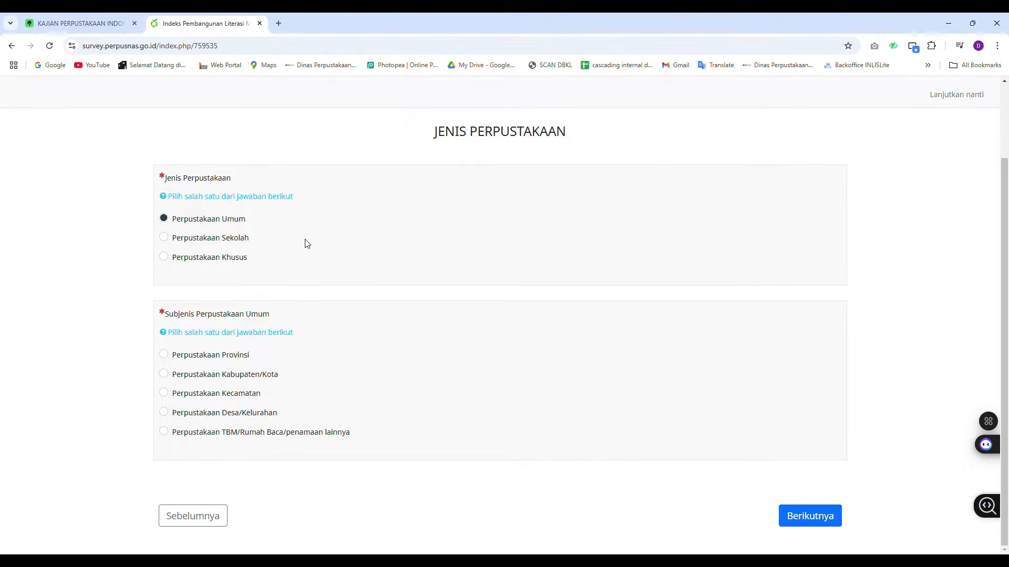
left_click(232, 245)
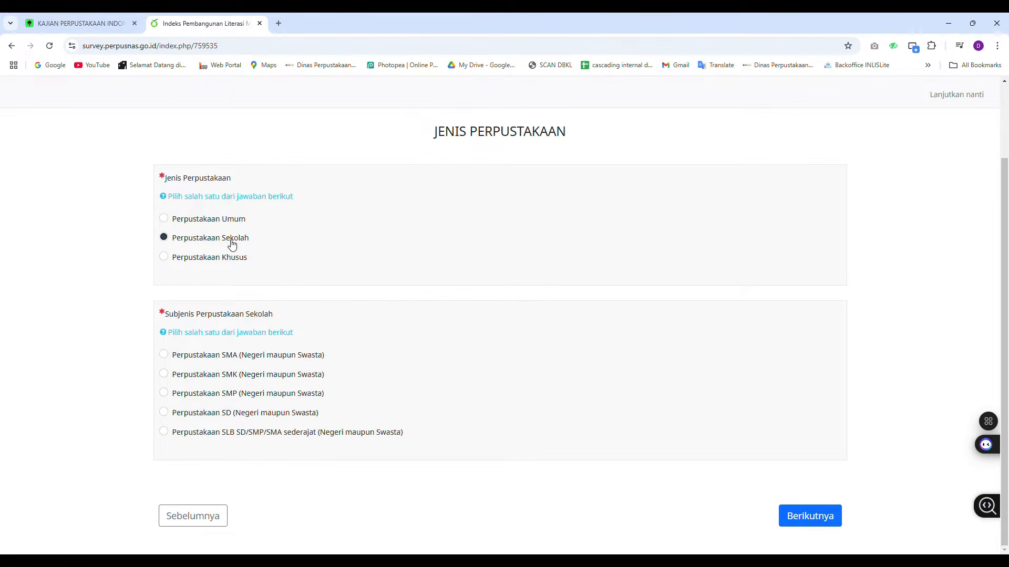
left_click(163, 354)
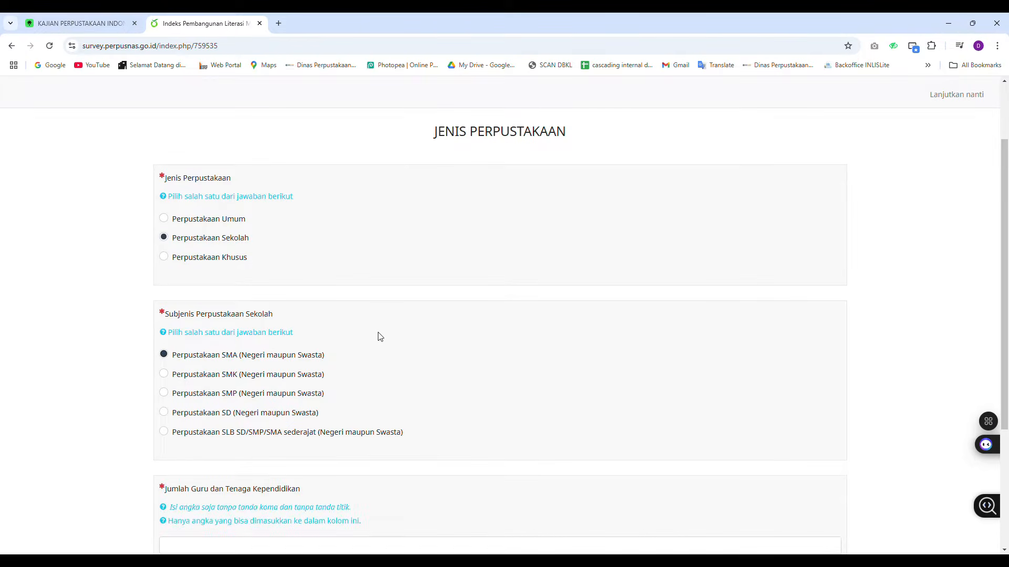
scroll(415, 336, "down", 2)
scroll(418, 336, "down", 1)
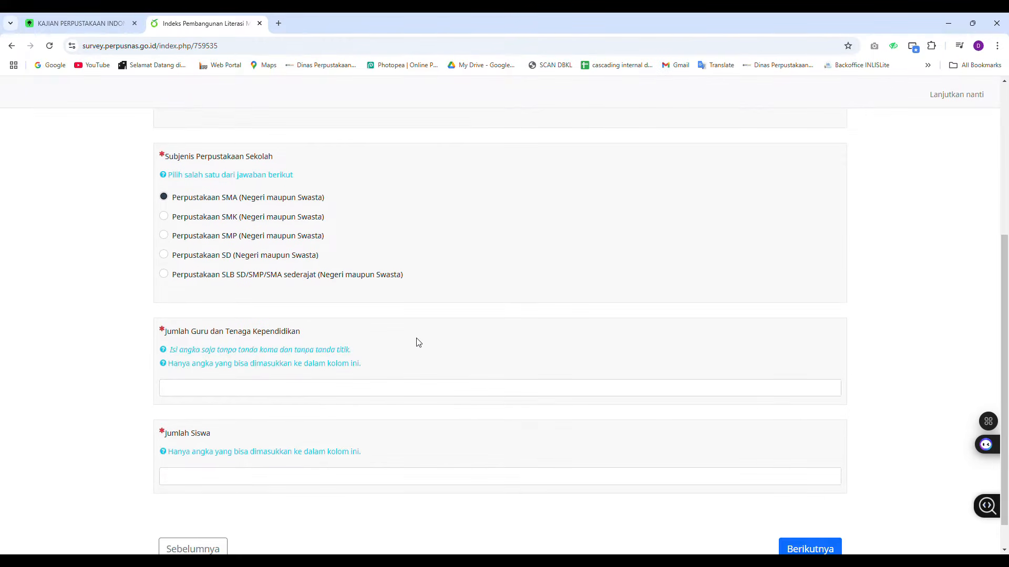
scroll(419, 343, "down", 1)
scroll(418, 342, "up", 5)
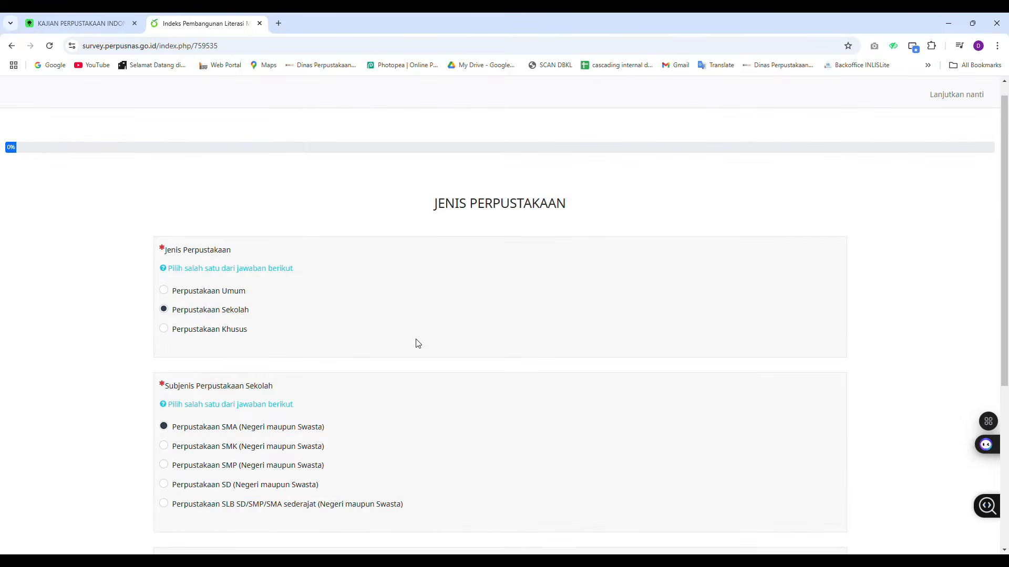
Switch the library type to Perpustakaan Khusus and pick the Perpustakaan OPD Provinsi subtype
left_click(164, 331)
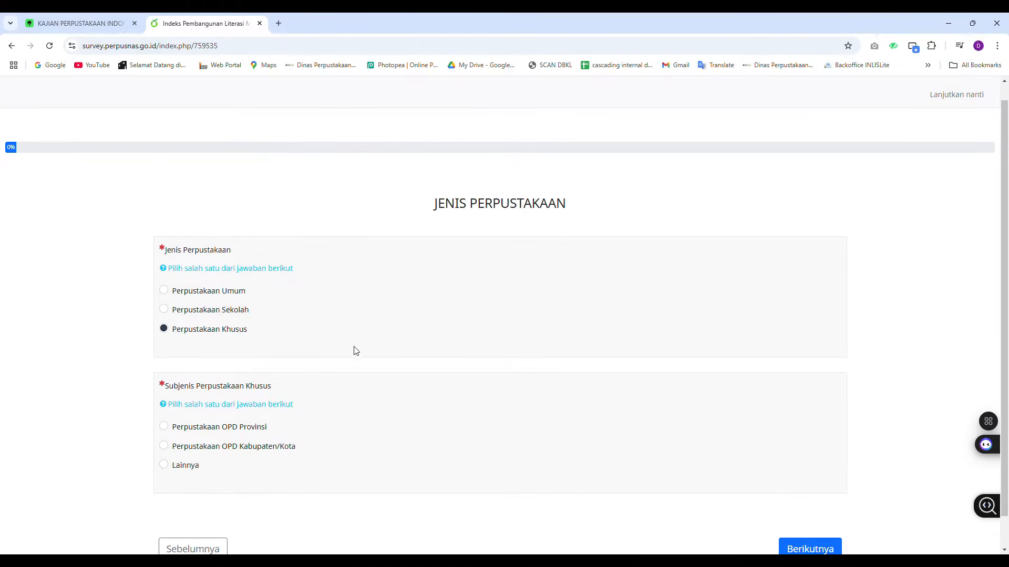
left_click(165, 428)
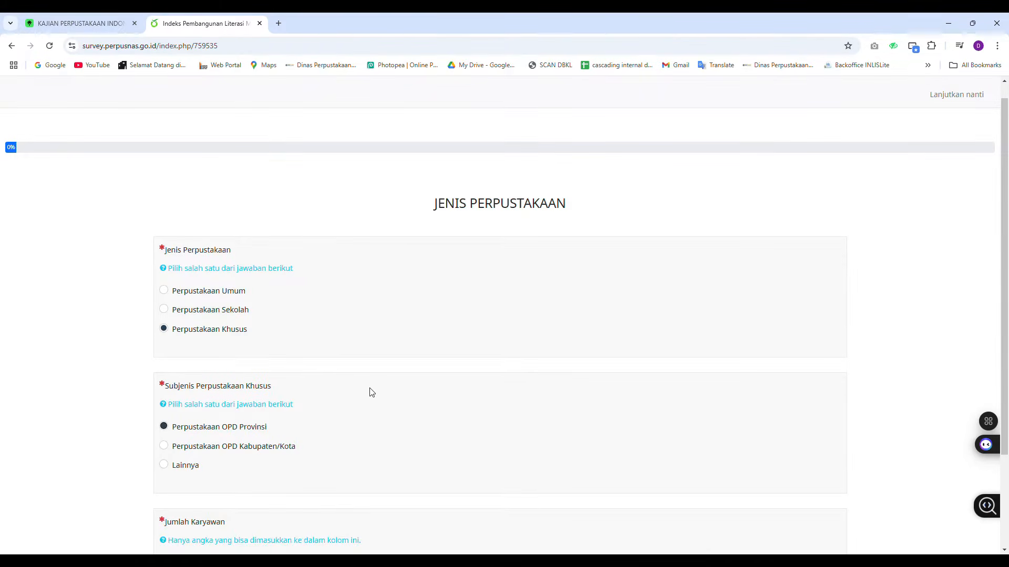
scroll(372, 394, "down", 2)
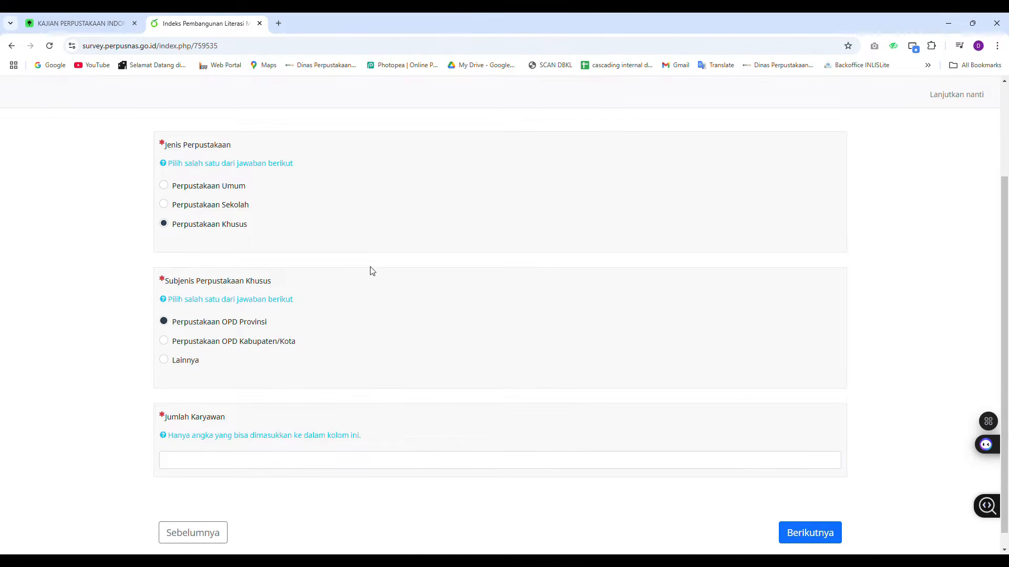
Set the library type to Perpustakaan Umum with subtype Perpustakaan Desa/Kelurahan and continue to the next page
left_click(168, 190)
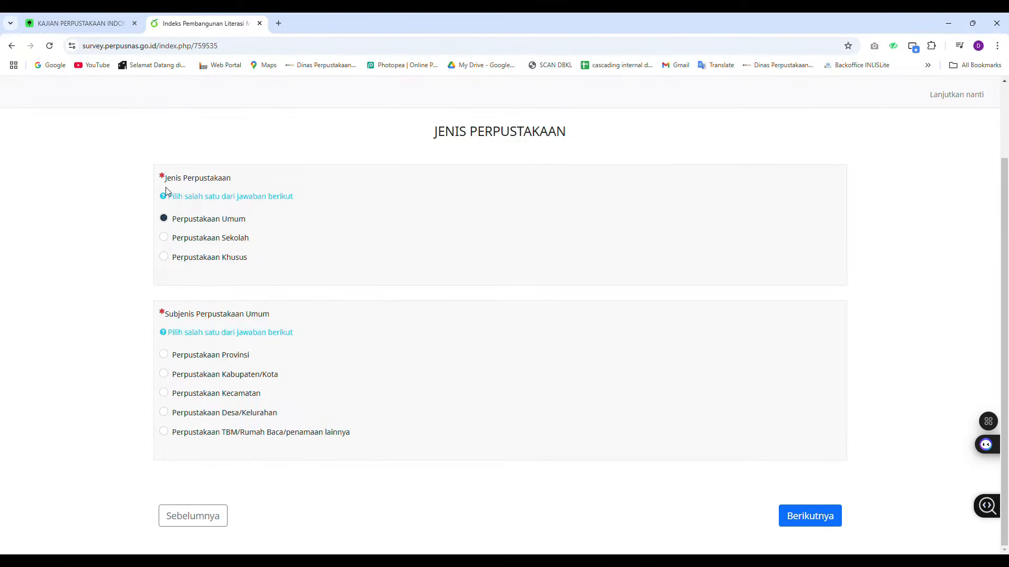
left_click(170, 416)
left_click(815, 524)
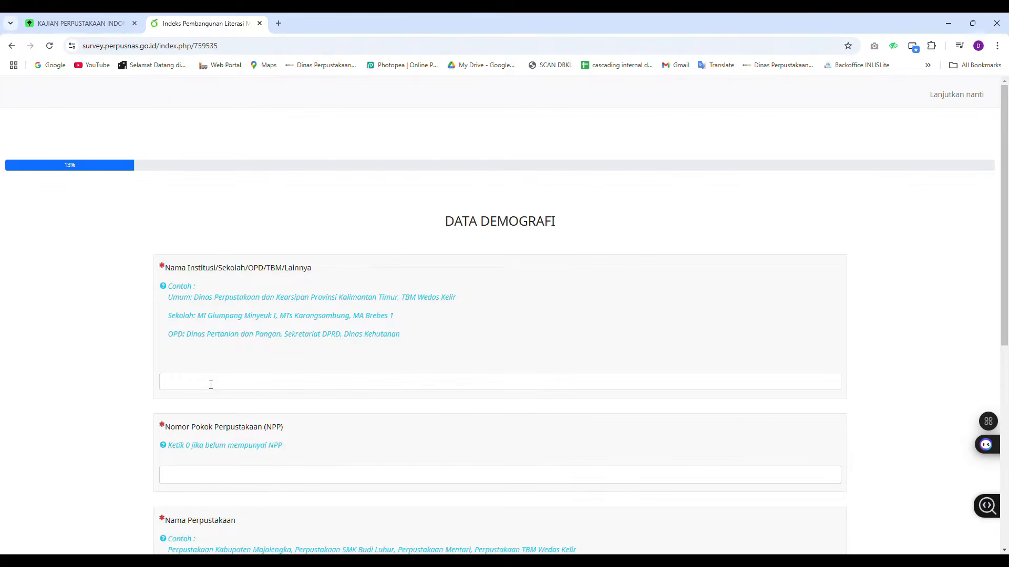
Enter Kelurahan Rambutan as the institution name
left_click(210, 384)
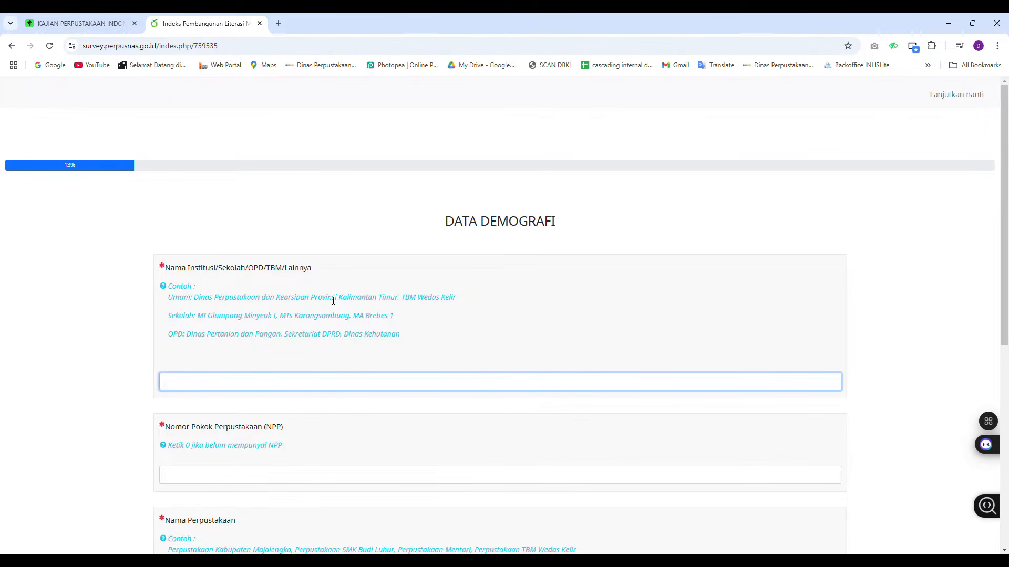
scroll(372, 279, "down", 2)
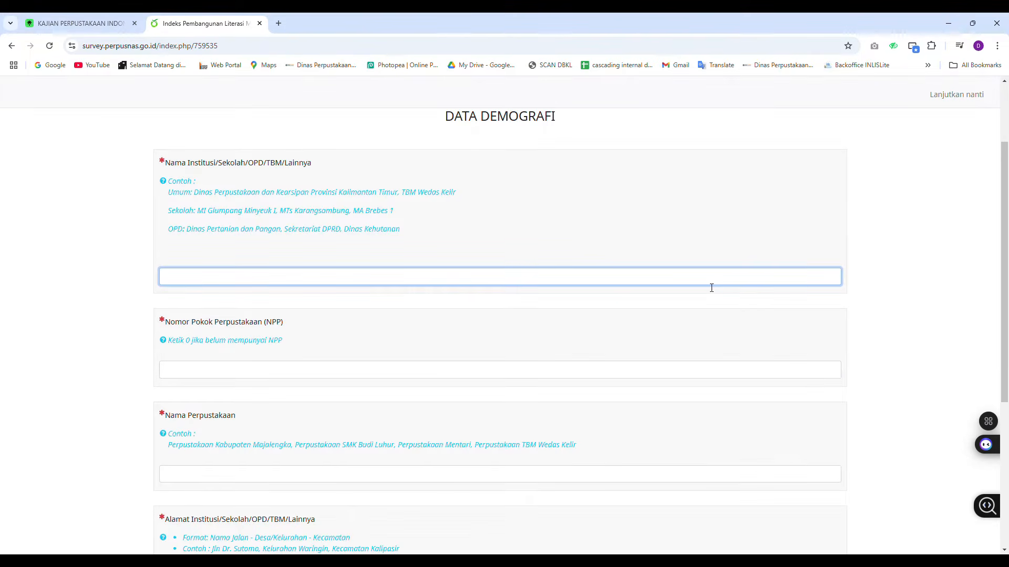
type("Kelurahan")
type("Rambutan")
Enter 123456789 as the library's NPP number
left_click(406, 371)
type("123456")
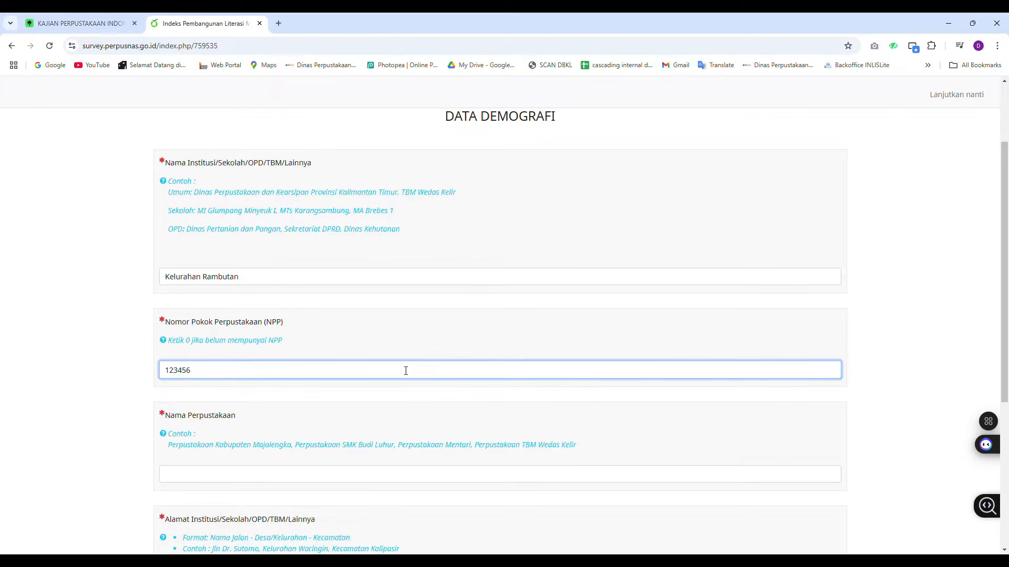
type("789")
scroll(418, 374, "down", 2)
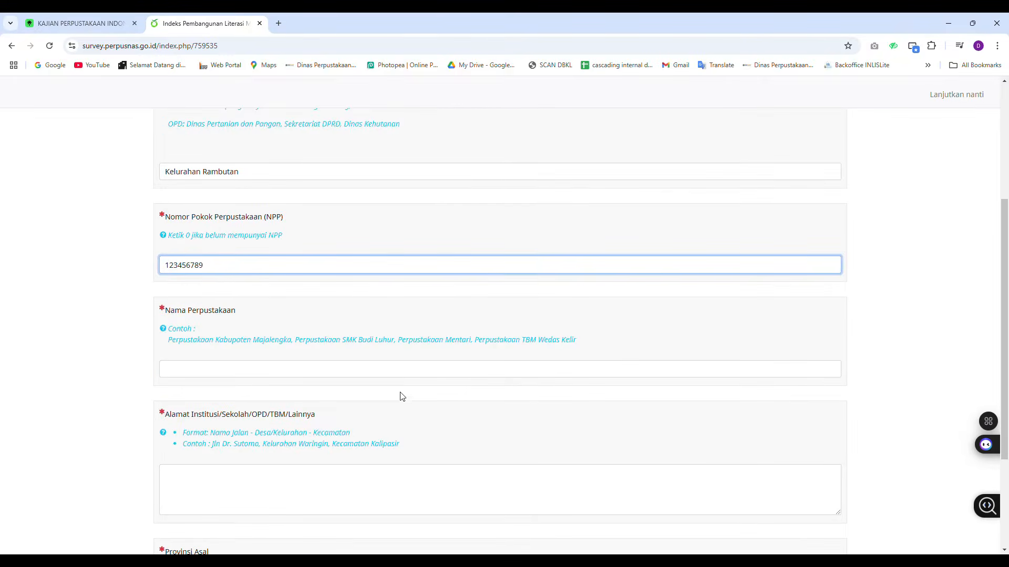
Enter Perpustakaan RPTRA Payung Teduh as the library name
left_click(395, 369)
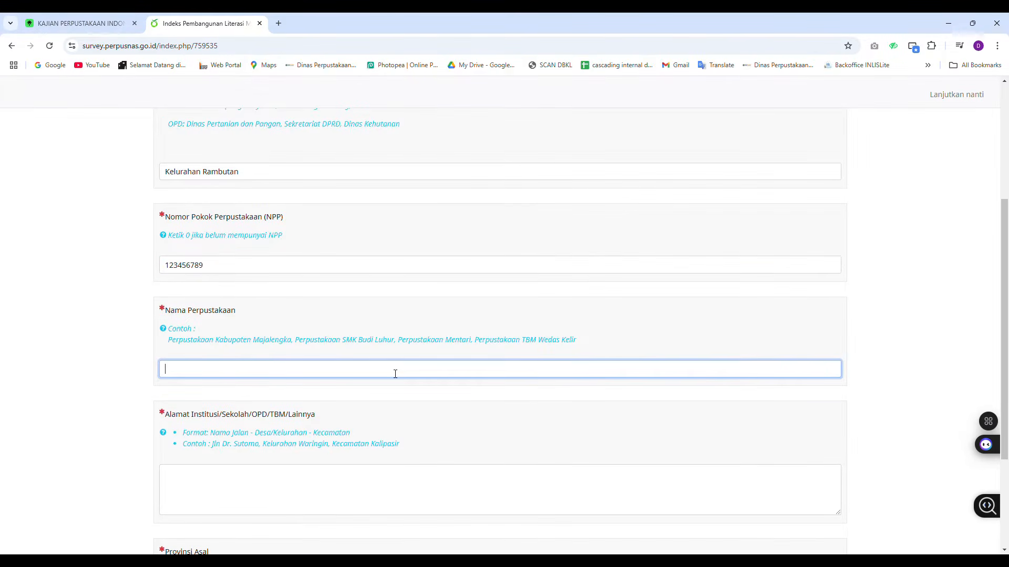
type("Perpustakaan RPTRA ")
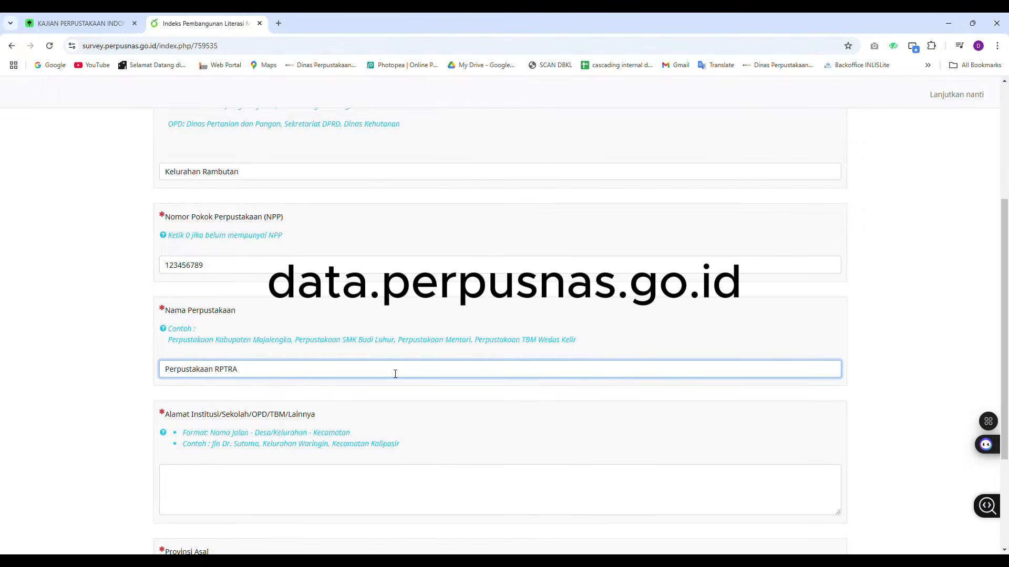
type("Payung Teduh")
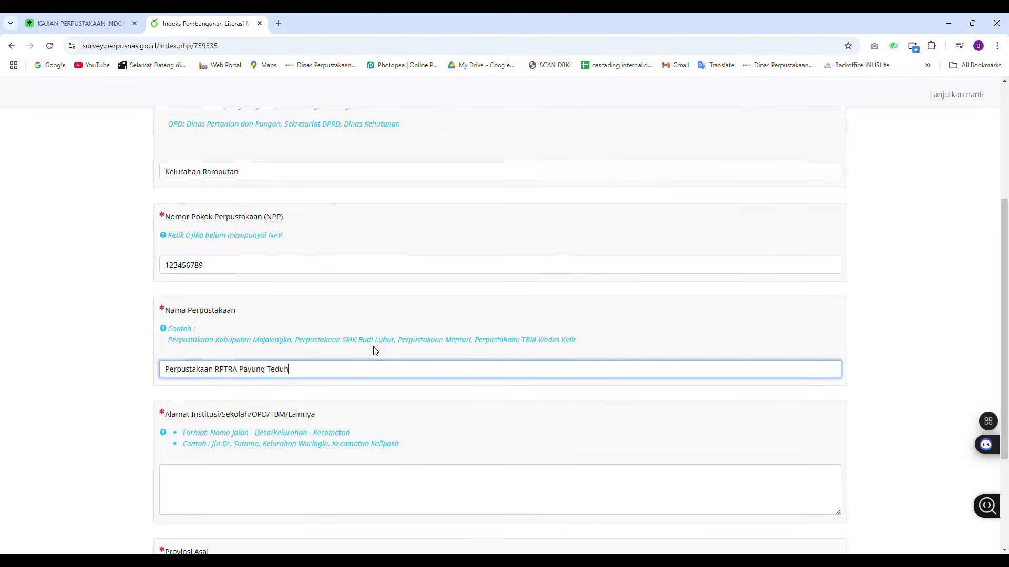
scroll(375, 350, "down", 1)
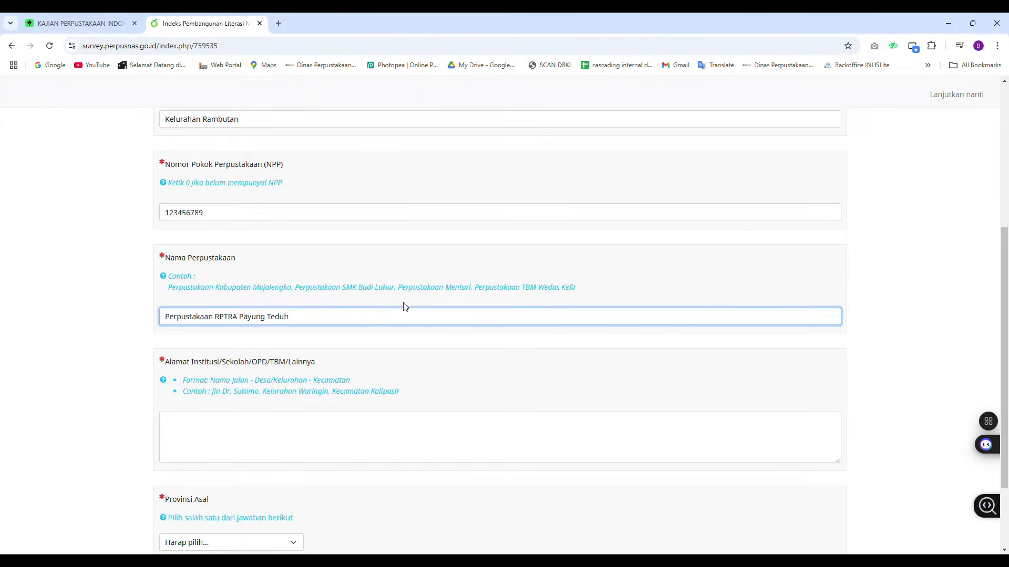
Replace the NPP number with 0
key("shift+Tab")
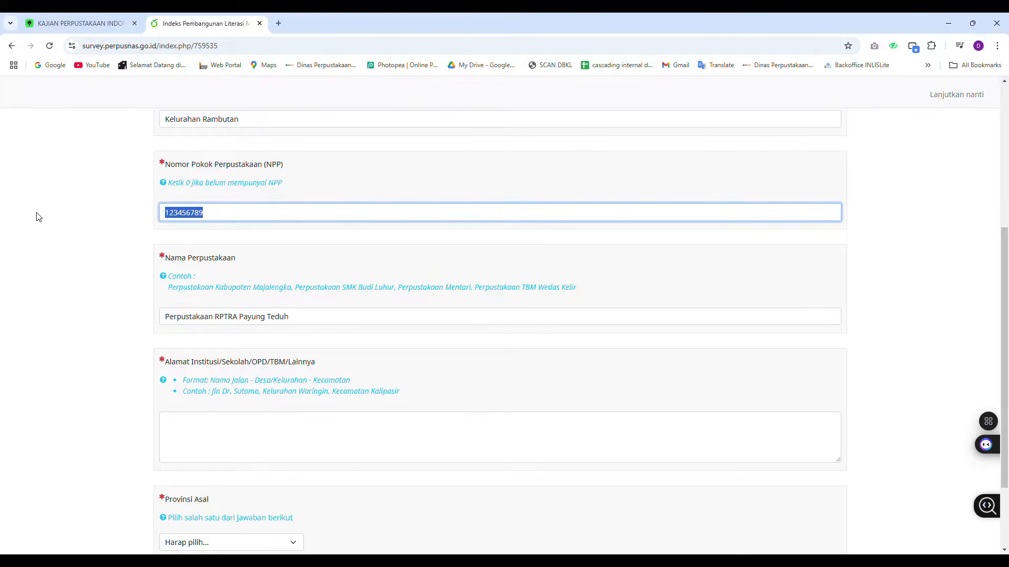
type("0")
left_click(336, 320)
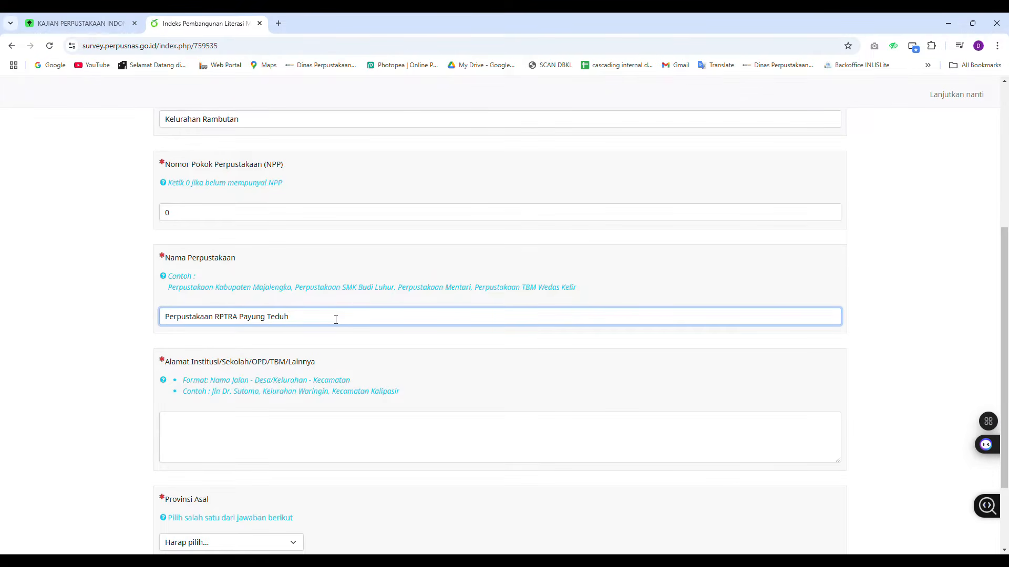
Enter Jl. Rambutan as the institution address
scroll(336, 320, "down", 2)
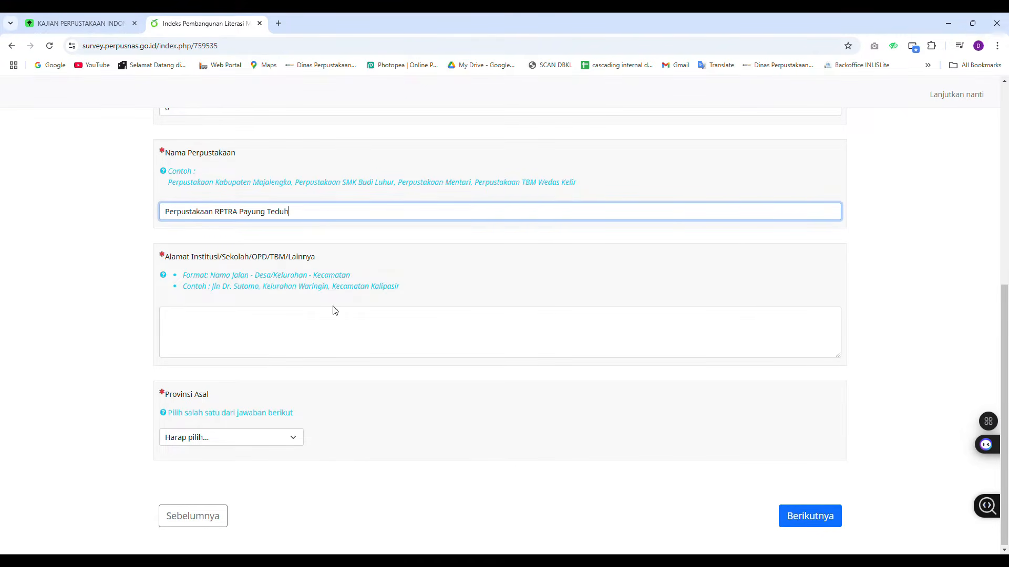
left_click(333, 328)
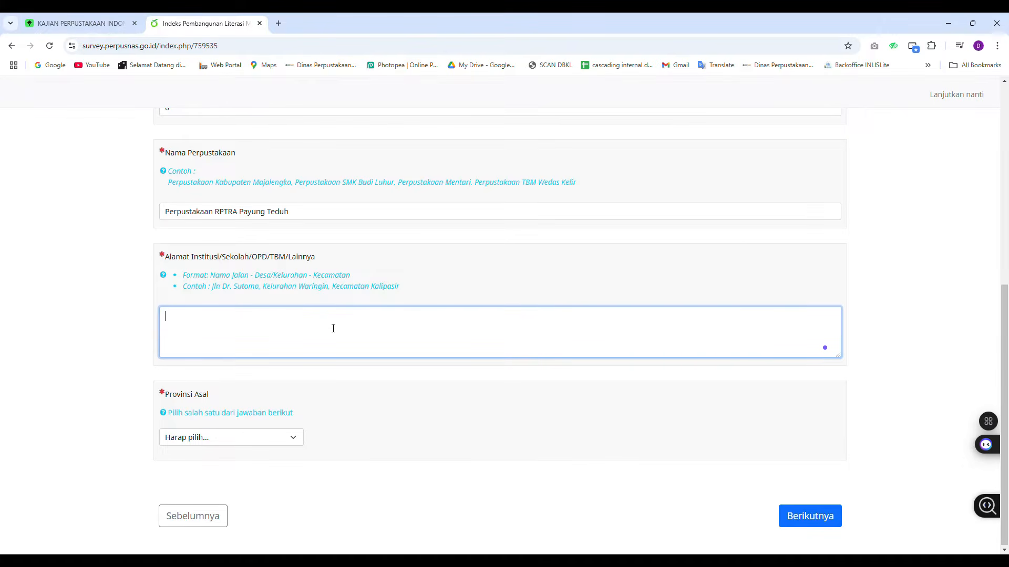
type("l. Rambutan")
key("Tab")
Set the province to PROVINSI DKI JAKARTA, choose Kota Adm. Jakarta Timur as the city, and continue
left_click(241, 311)
scroll(223, 450, "down", 3)
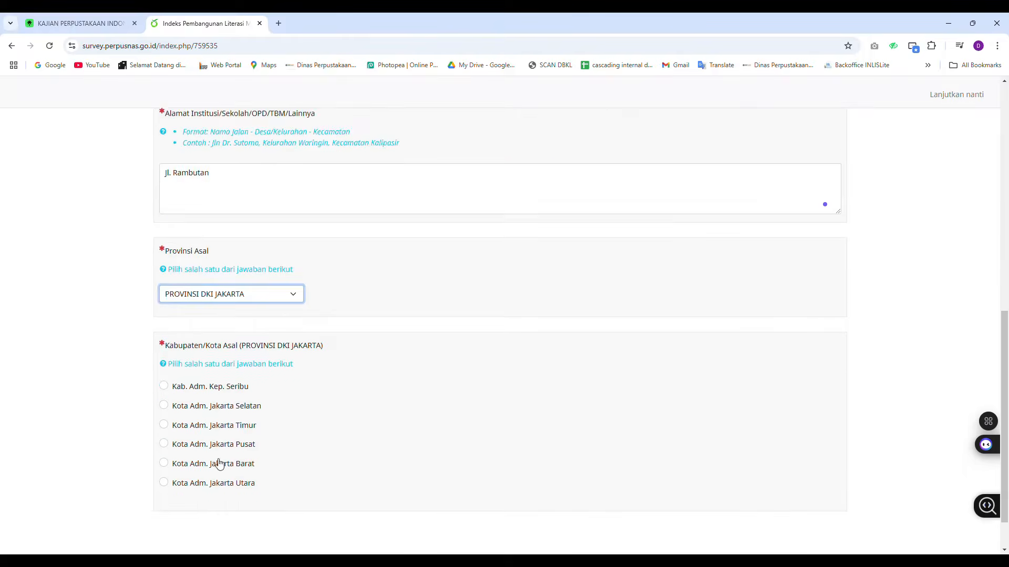
left_click(164, 411)
scroll(785, 459, "down", 1)
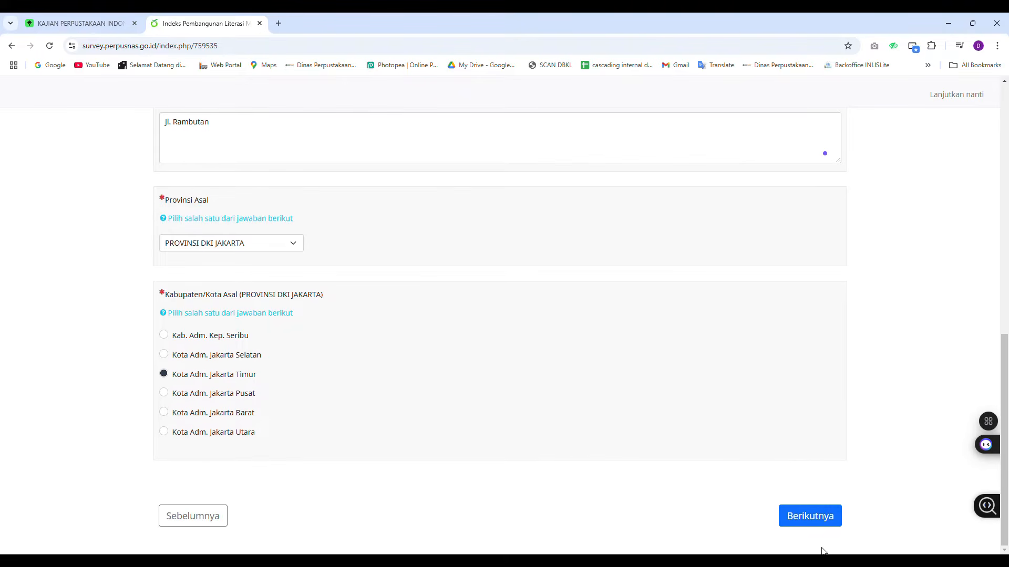
left_click(187, 413)
left_click(814, 517)
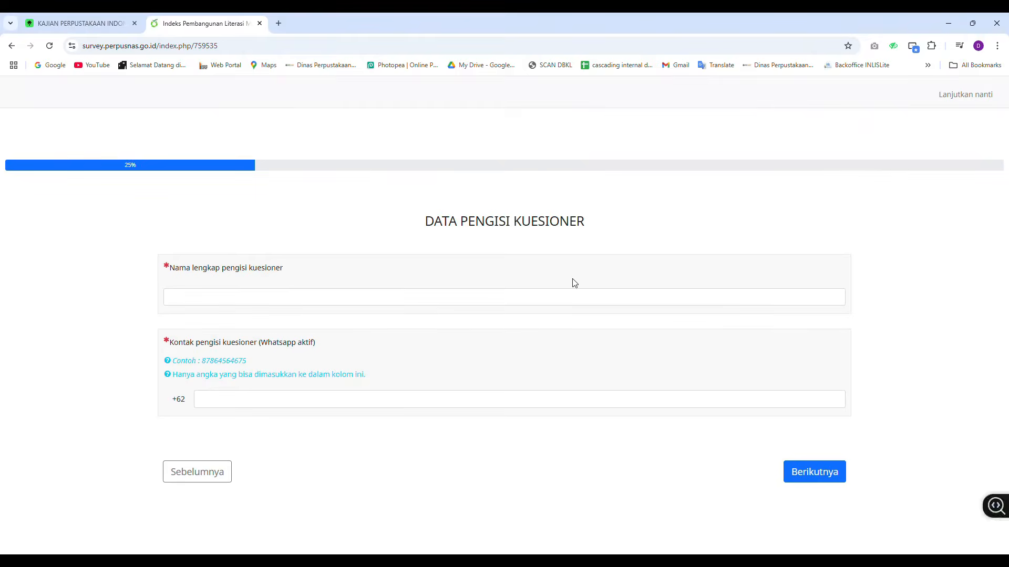
Enter the respondent's full name, correcting the capitalisation of the last word
left_click(437, 306)
type("Fulan")
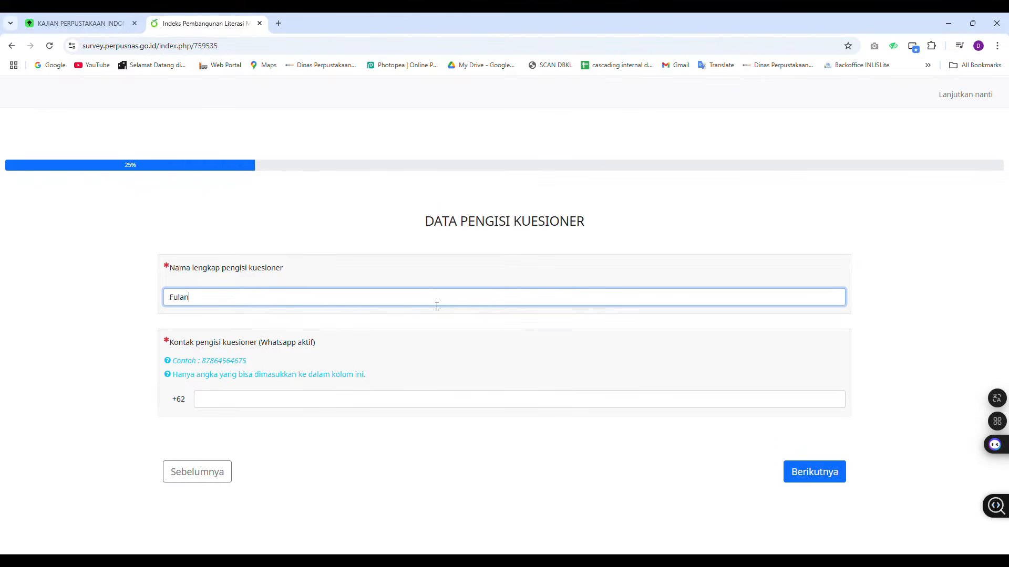
type(" bin FUlan")
key("Right")
key("shift+Right")
type("u")
Fill in the respondent's WhatsApp number and continue to the next page
left_click(351, 401)
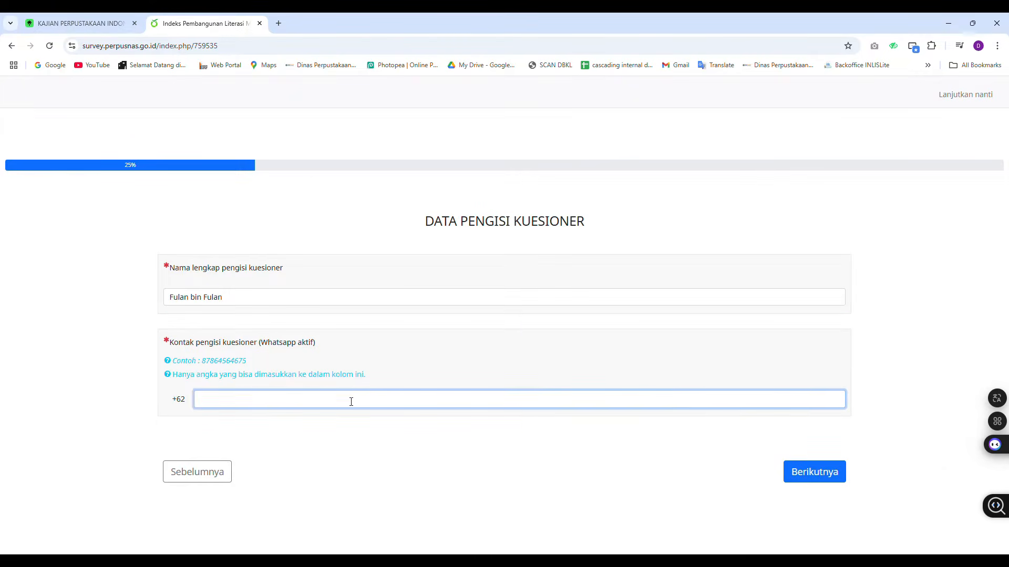
left_click(822, 474)
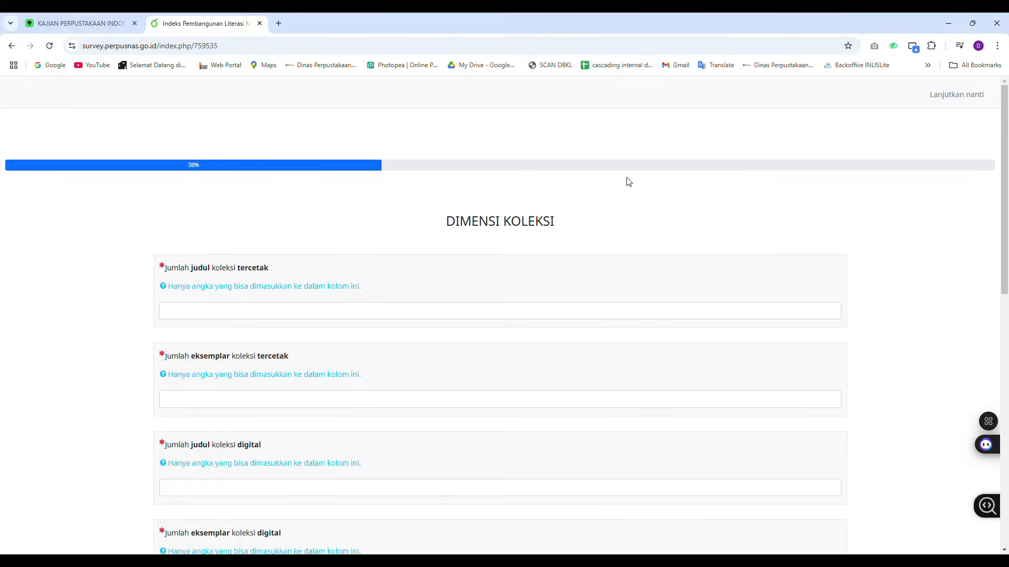
scroll(630, 183, "down", 2)
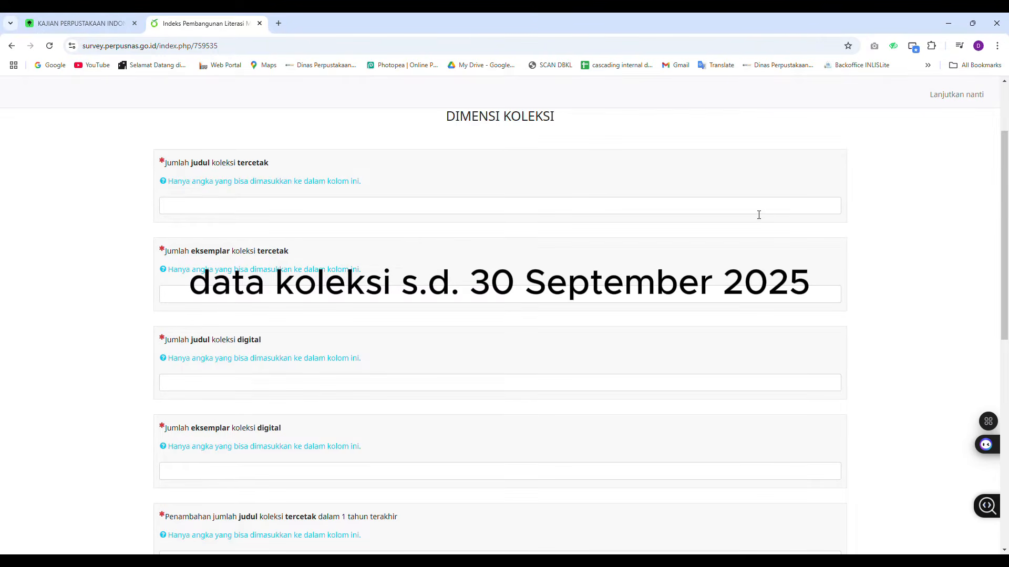
scroll(745, 180, "up", 1)
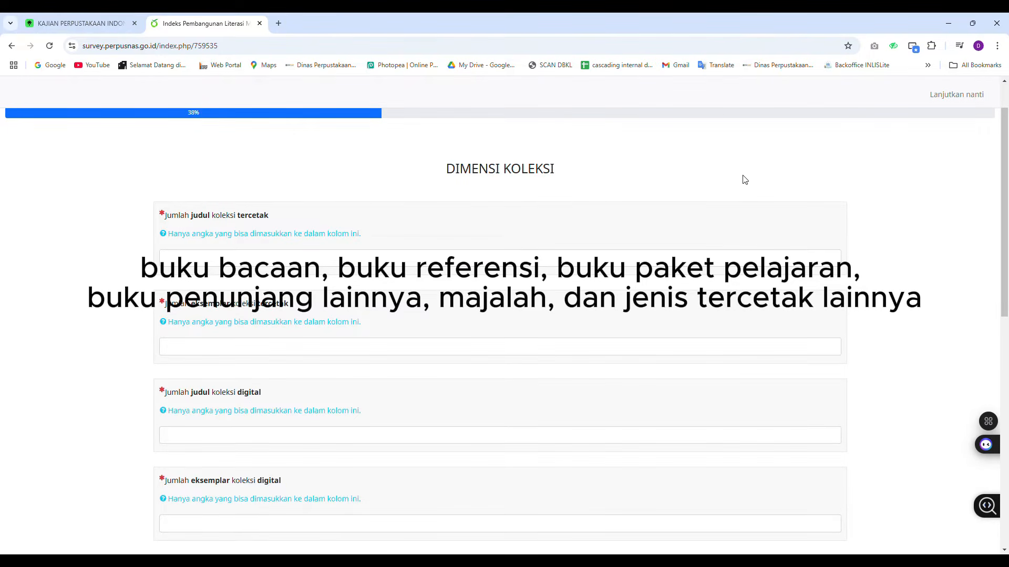
Enter 100 printed collection titles and 1000 printed collection copies in the collection dimension
left_click(811, 257)
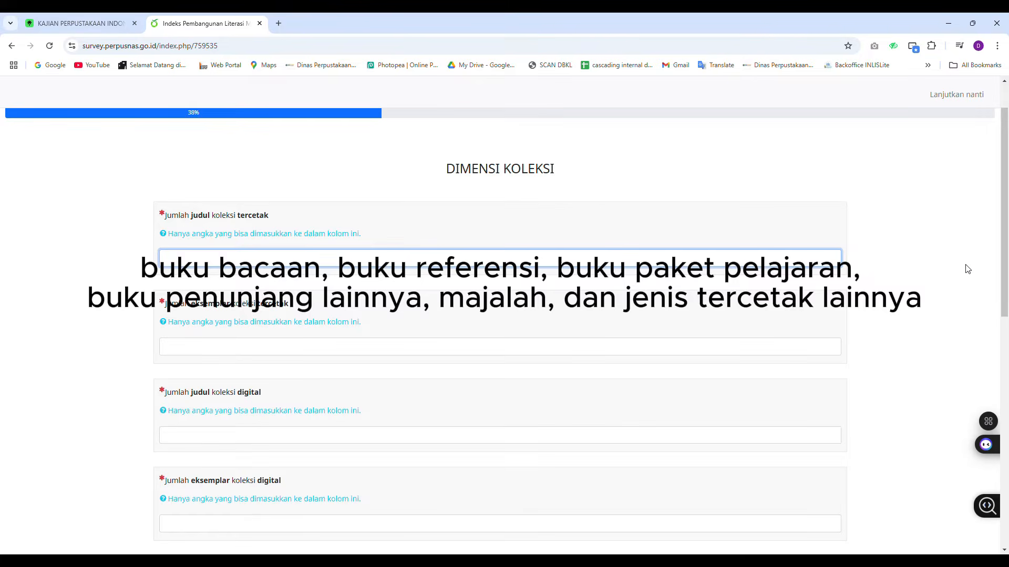
type("100")
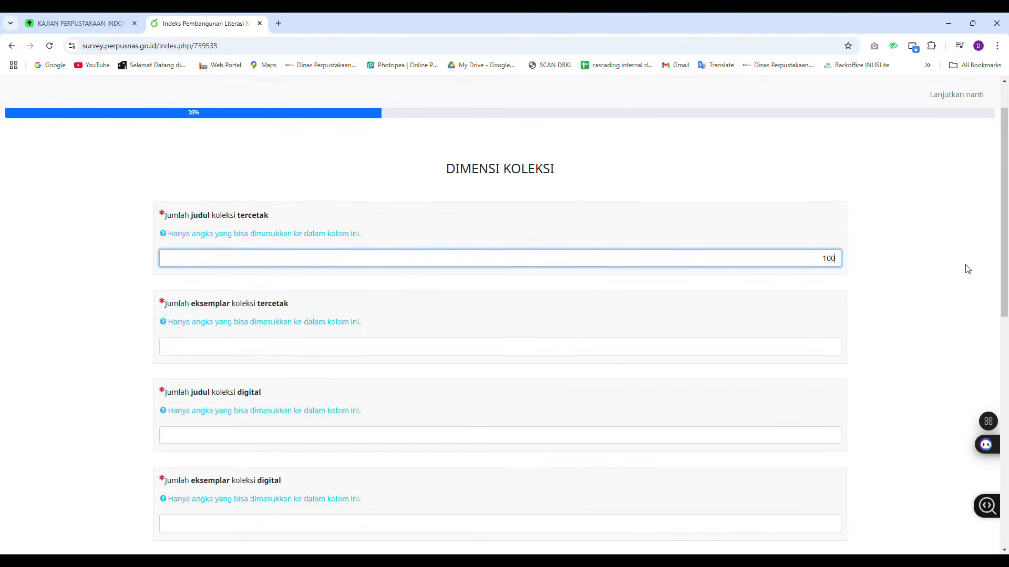
left_click(837, 354)
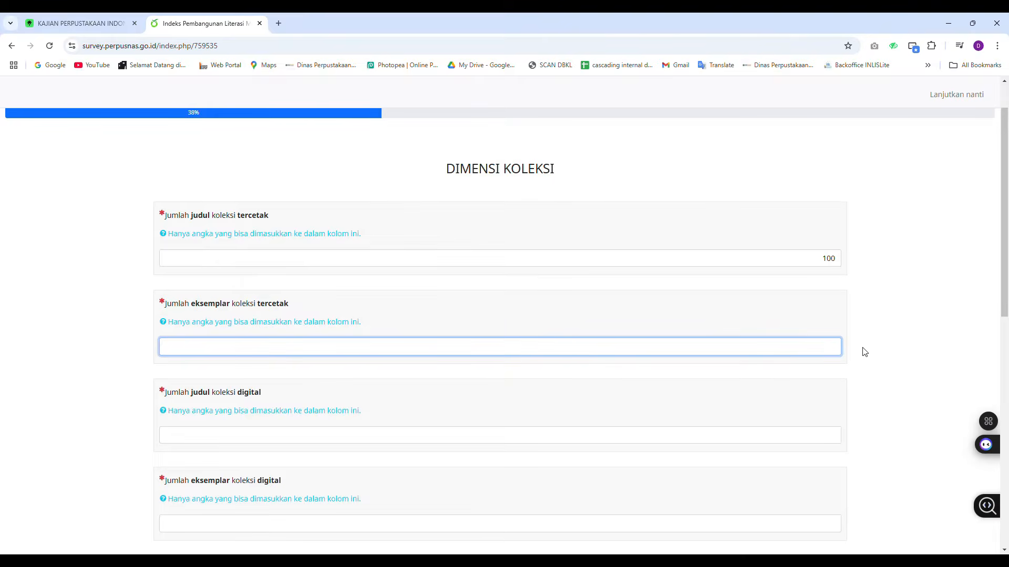
type("000")
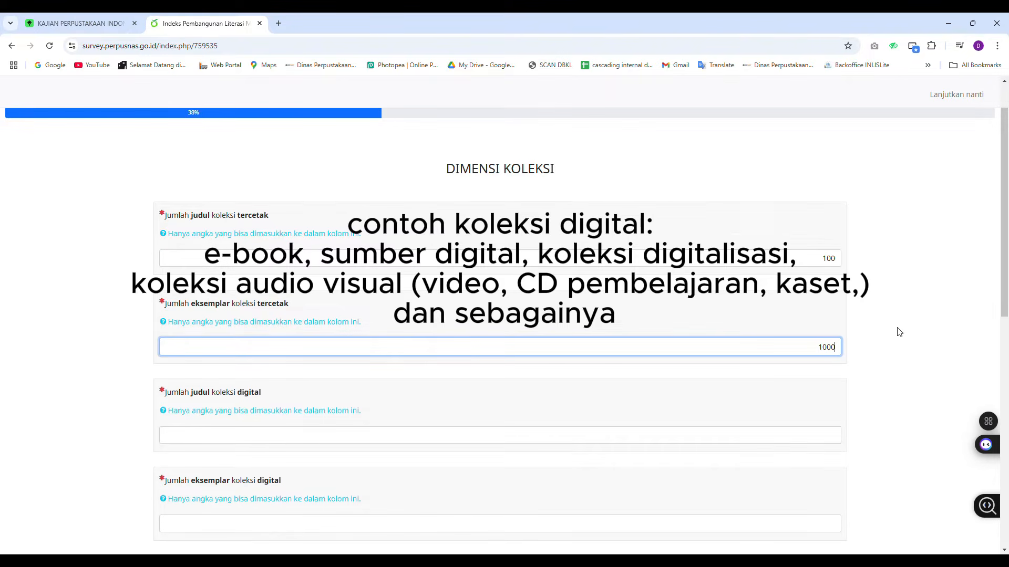
Enter 100 digital collection titles and 1000 digital collection copies
scroll(896, 331, "down", 3)
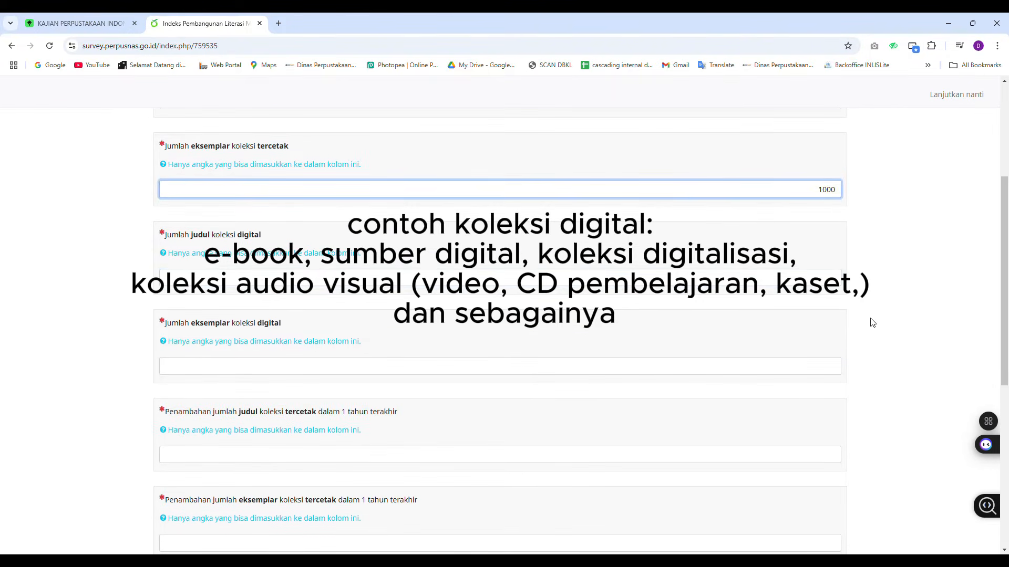
key("Tab")
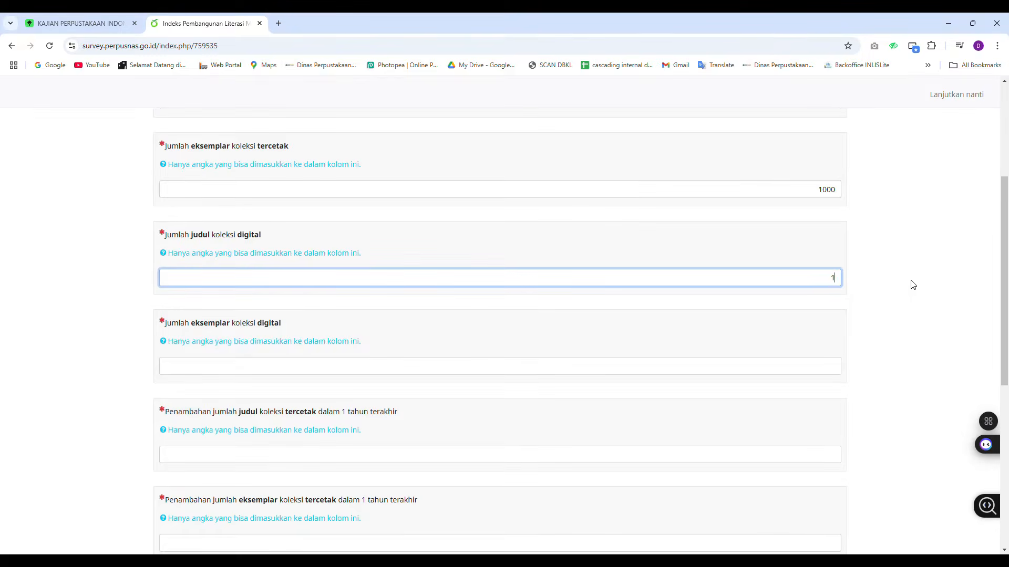
type("00")
left_click(814, 371)
type("1")
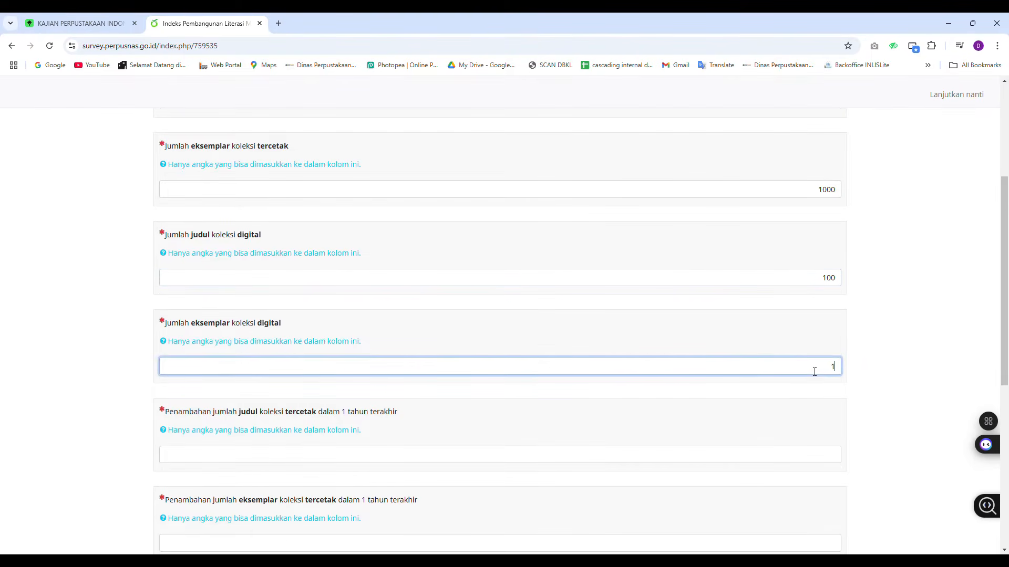
type("000")
Enter 100 for each past-year addition of printed titles, printed copies and digital titles
scroll(839, 314, "down", 3)
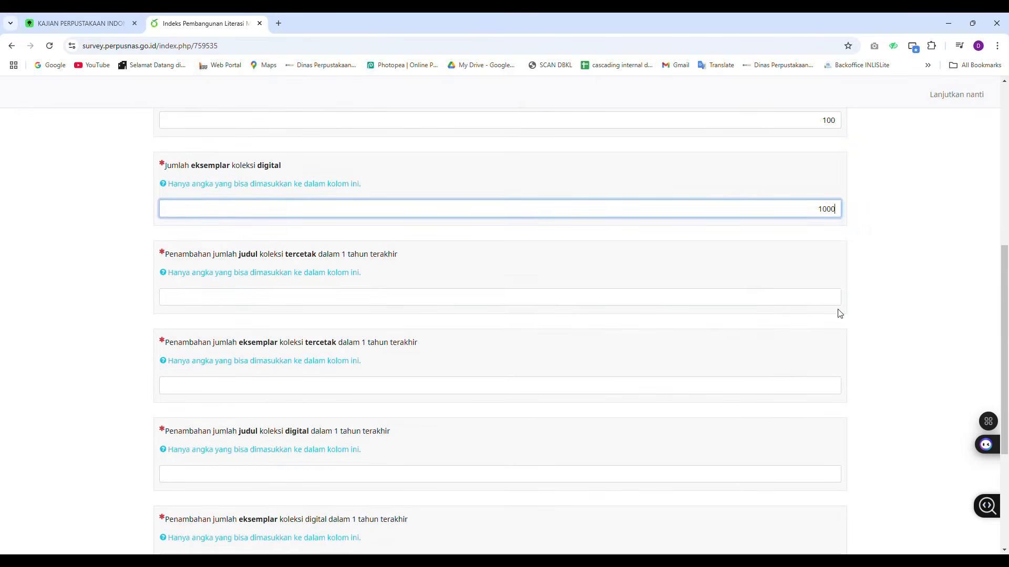
left_click(840, 302)
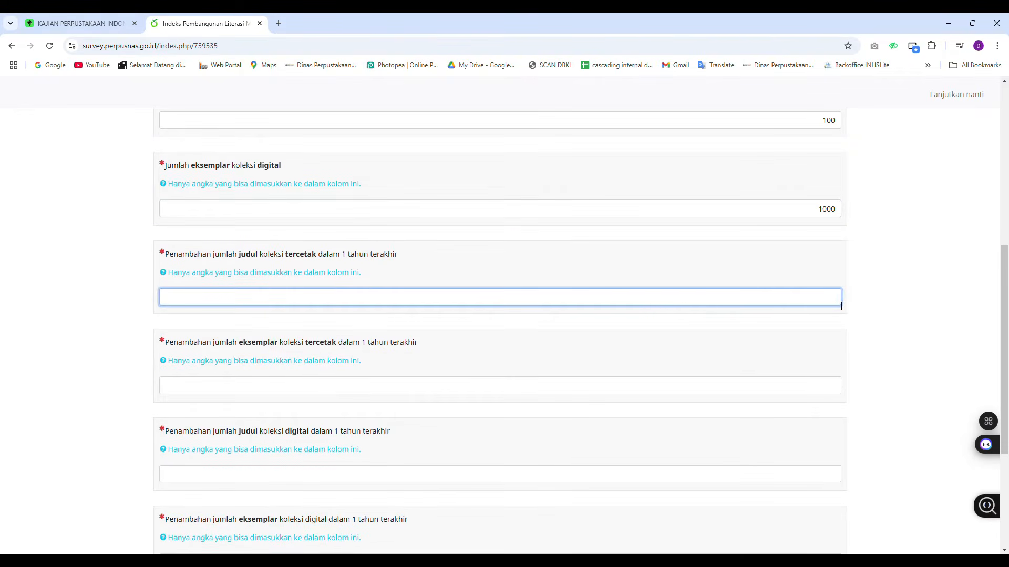
type("100")
left_click(838, 388)
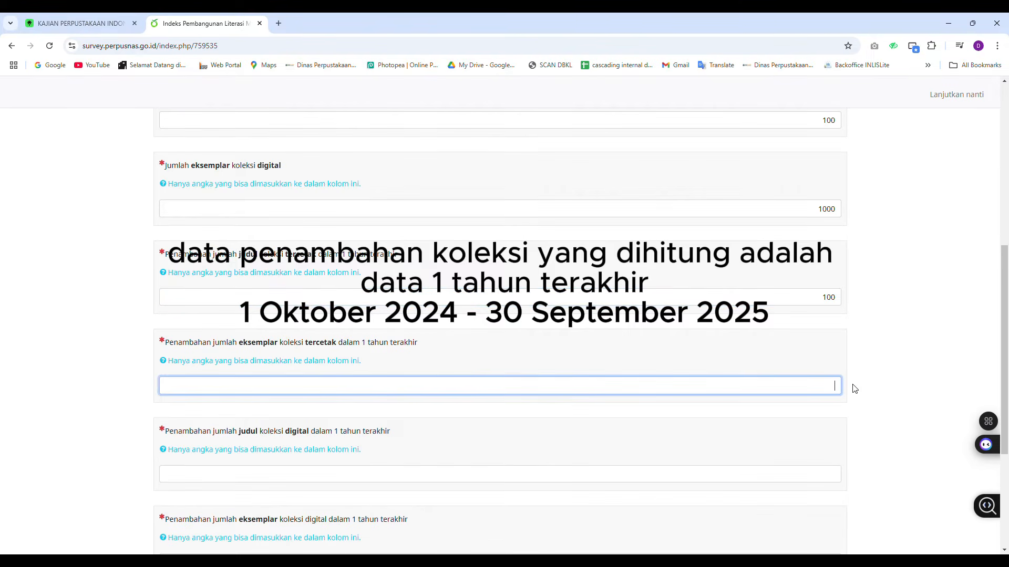
type("100")
left_click(835, 470)
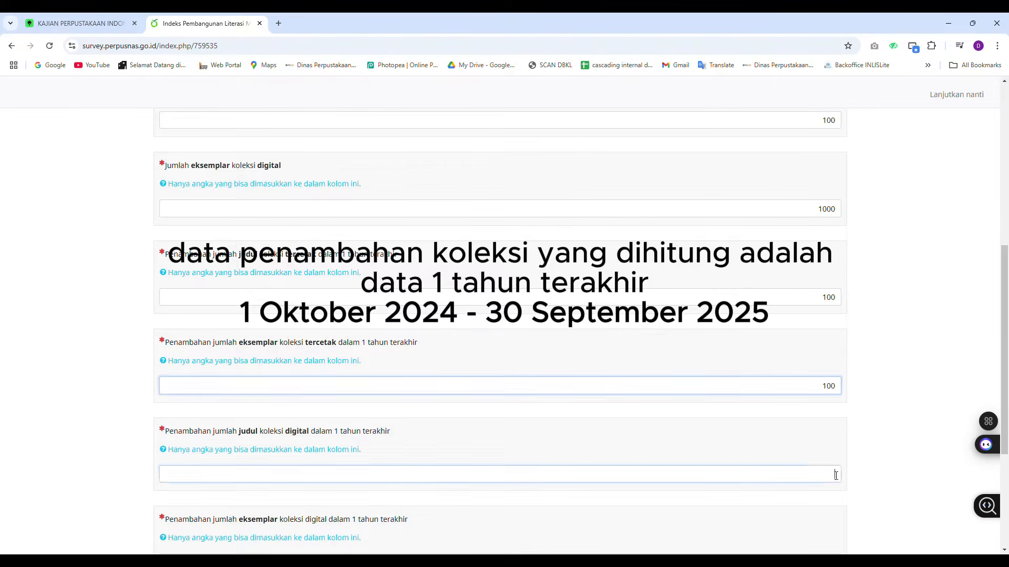
scroll(873, 420, "down", 2)
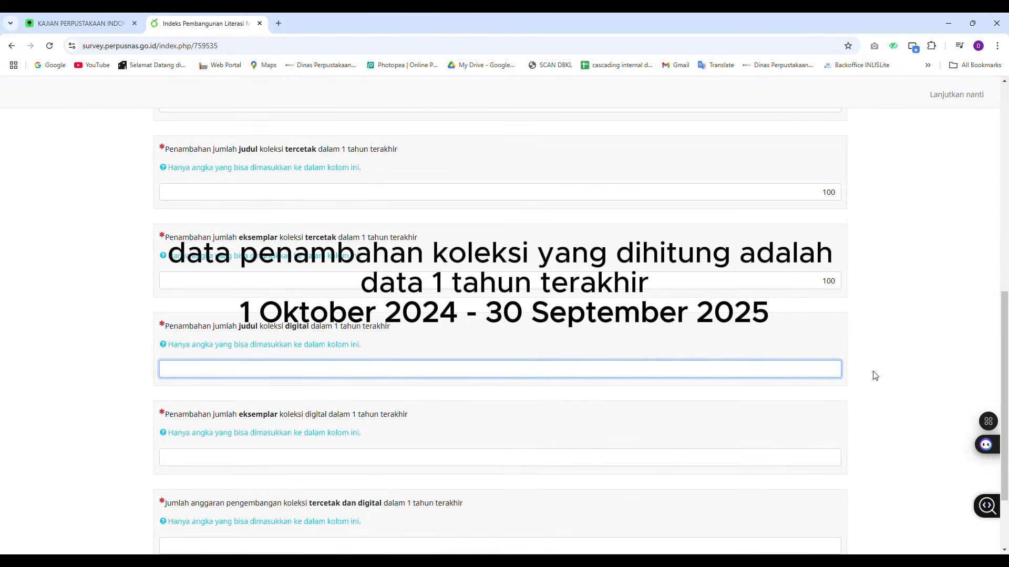
type("100")
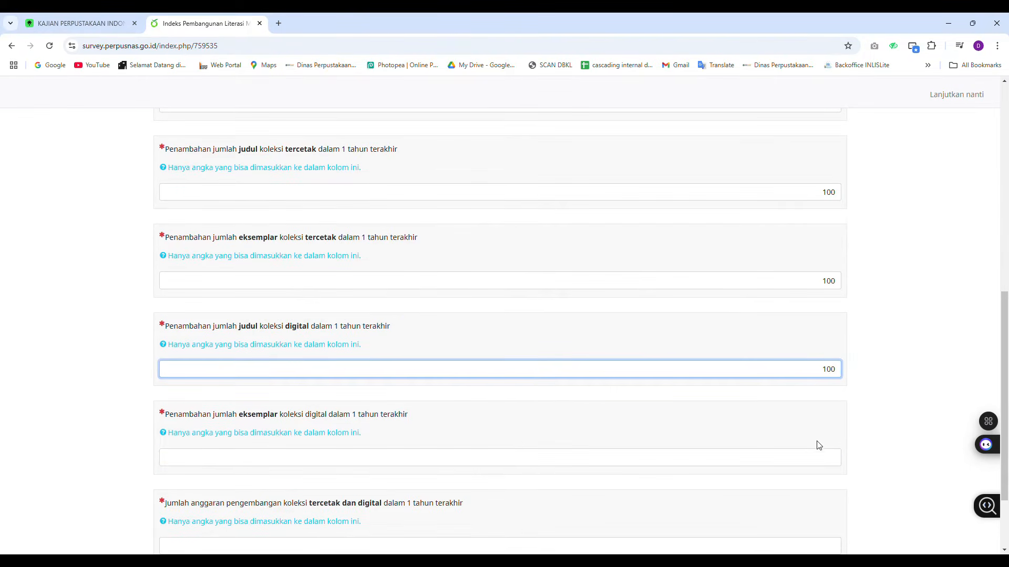
Set the past-year added printed copies to 1000 and enter 1000 added digital copies
left_click(835, 460)
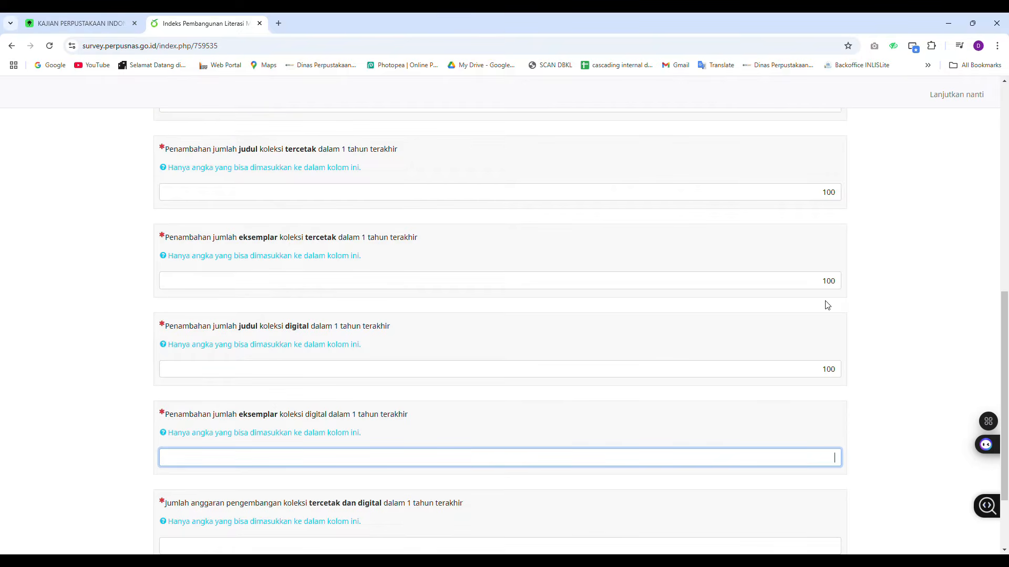
left_click(839, 287)
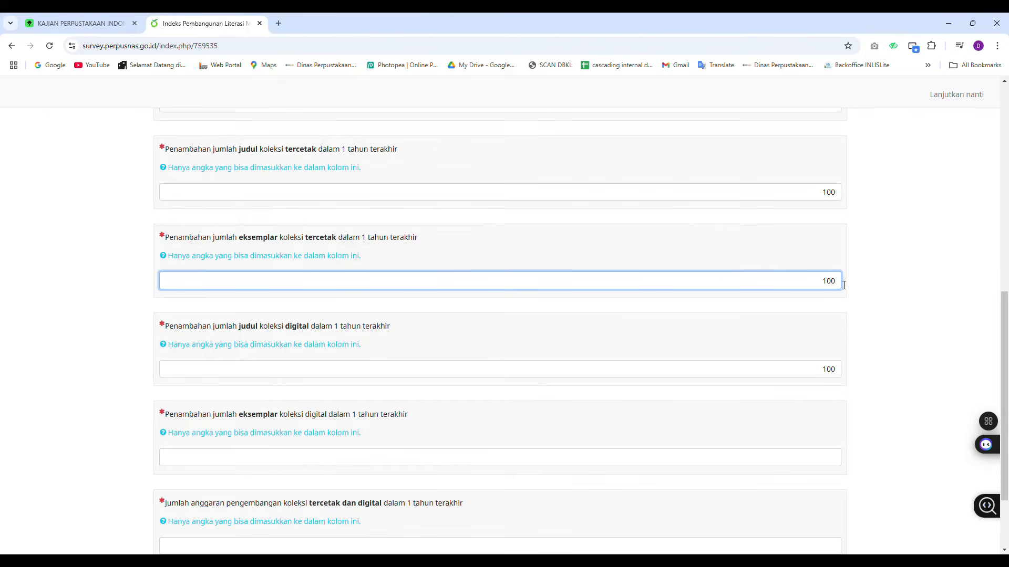
type("0")
left_click(842, 375)
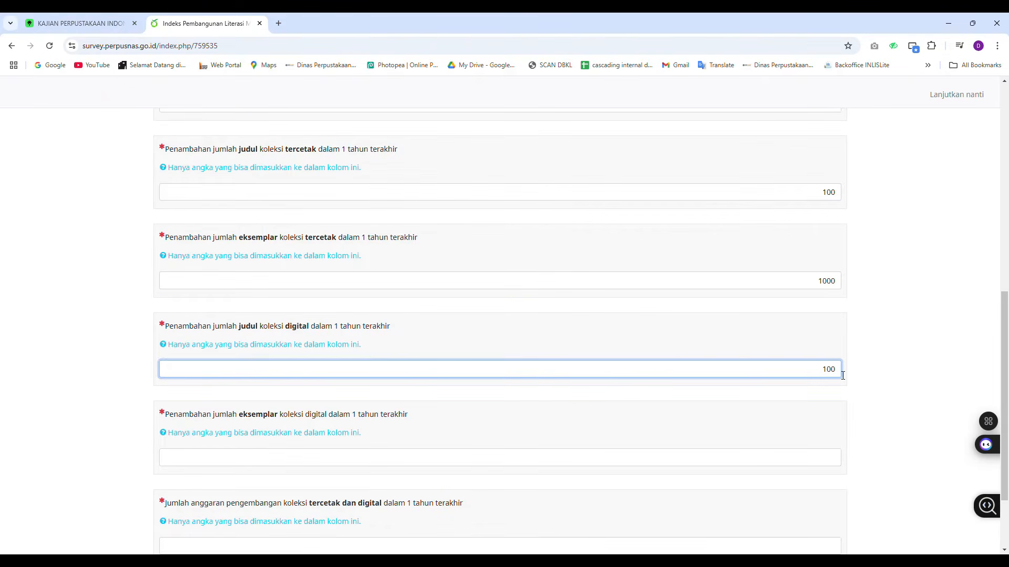
scroll(842, 375, "down", 2)
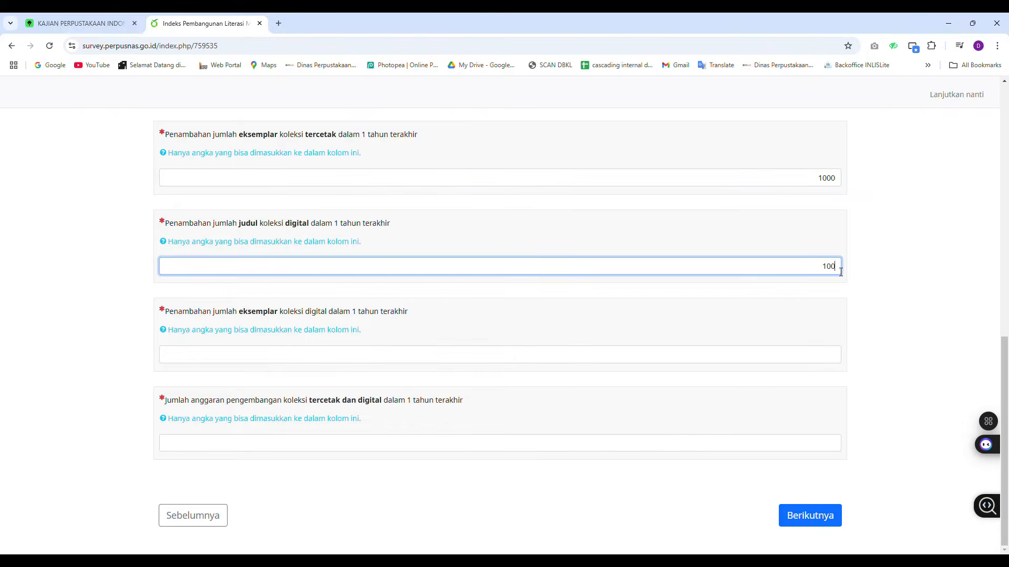
left_click(840, 358)
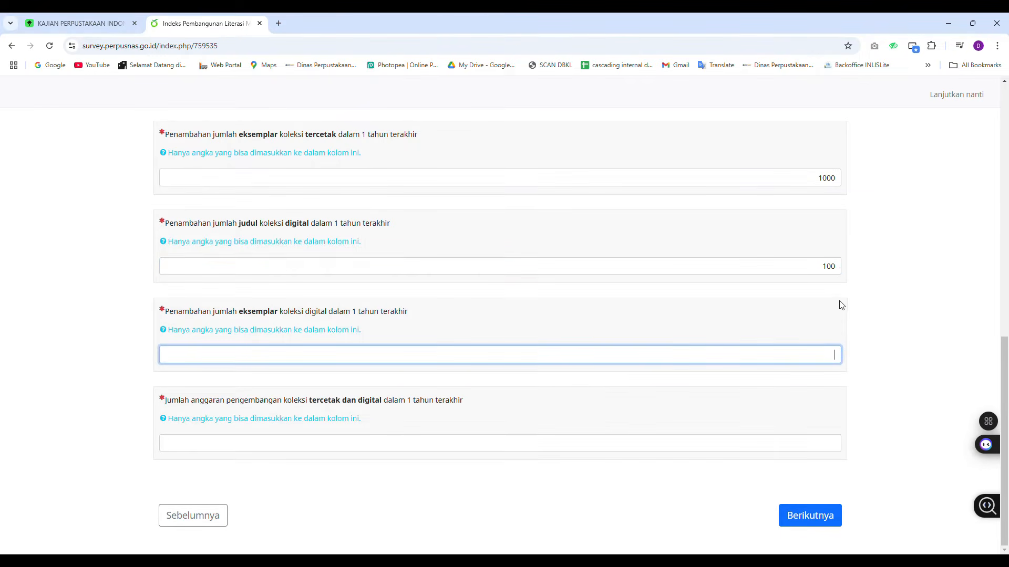
type("1000")
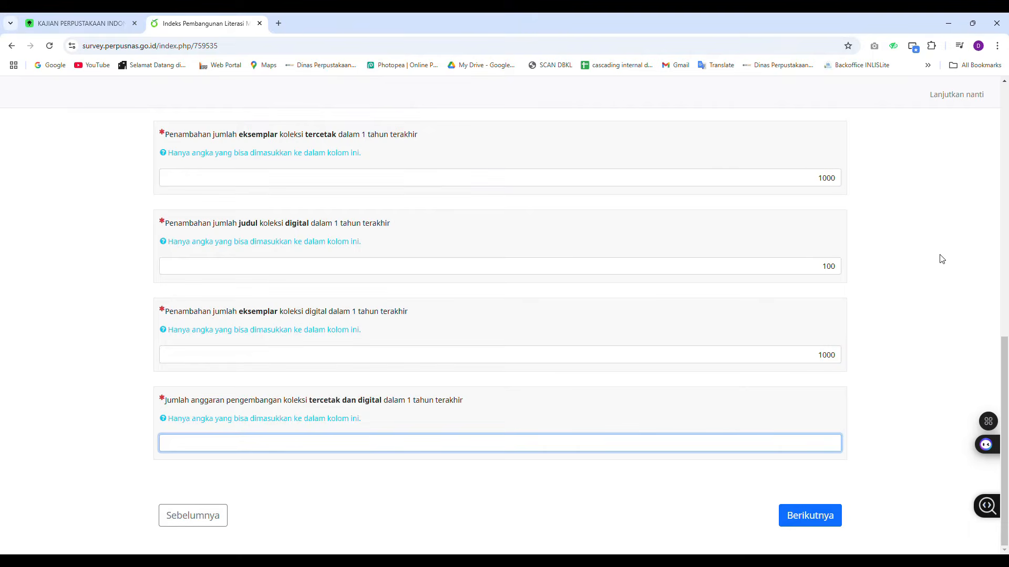
Enter 15000000 as the past-year collection development budget and continue to the next page
type("15000000")
left_click(826, 520)
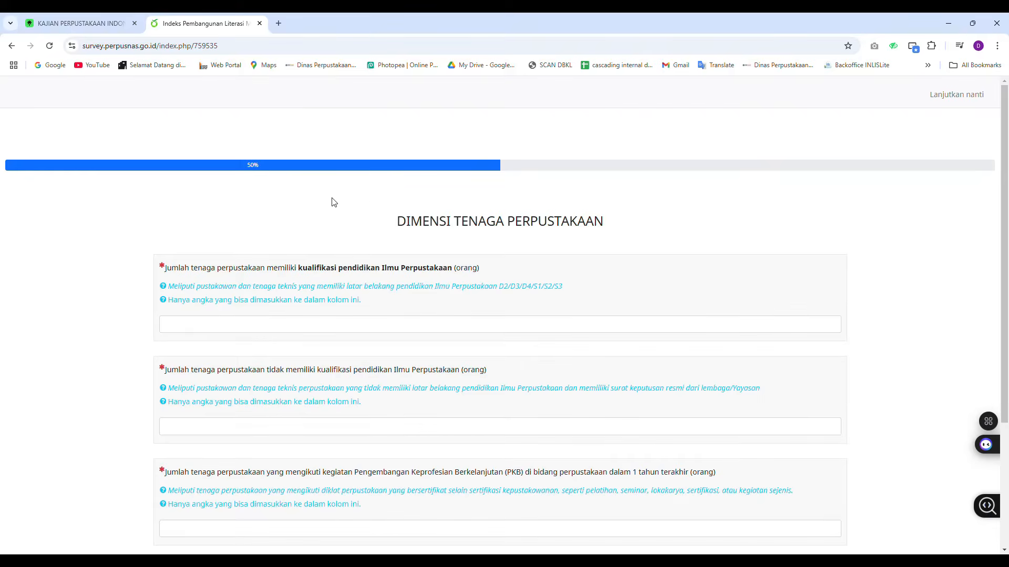
Enter 0 staff with library science qualifications and 3 staff without them
scroll(341, 195, "down", 1)
scroll(630, 180, "down", 1)
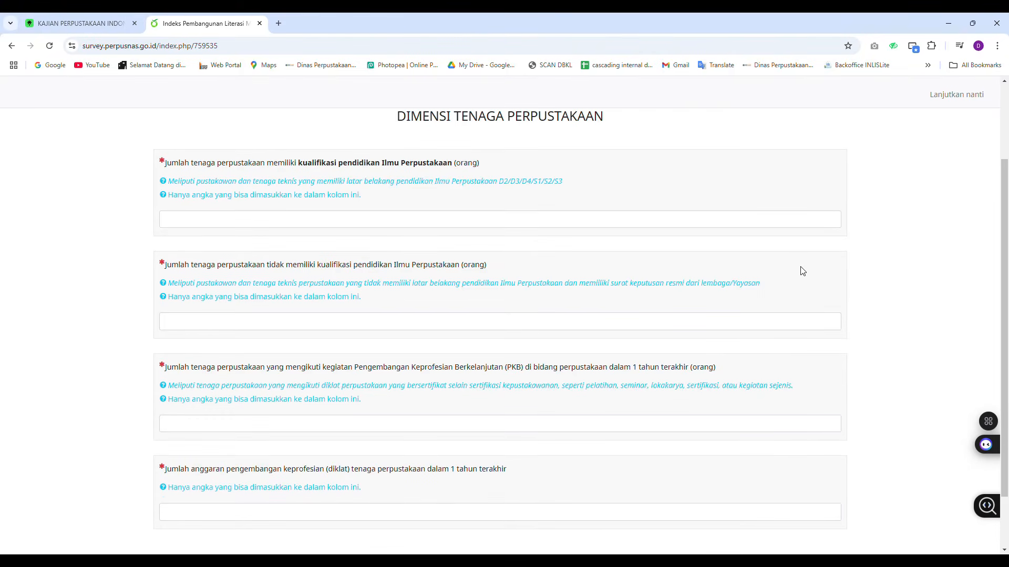
left_click(826, 224)
scroll(843, 263, "up", 2)
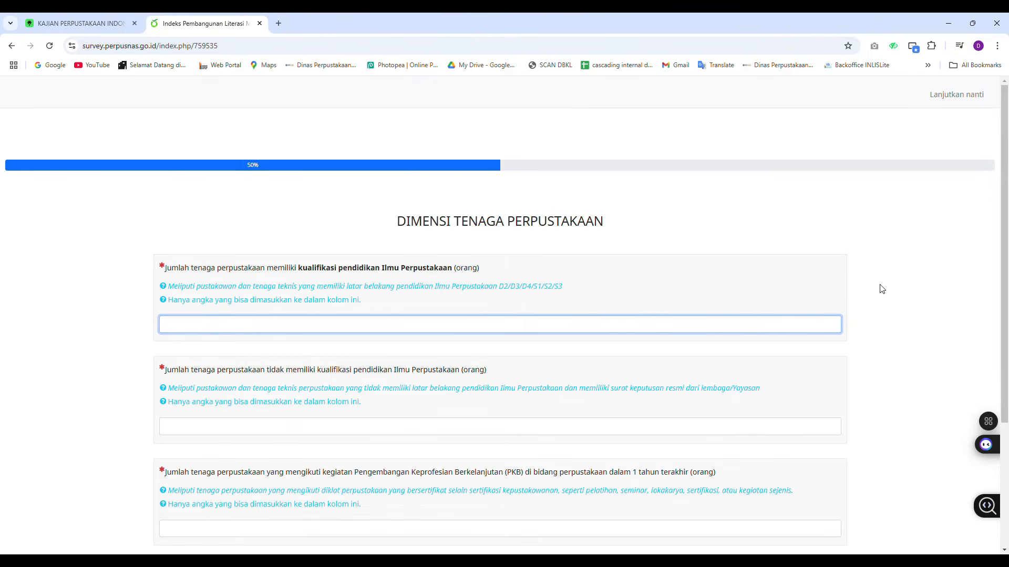
scroll(880, 289, "down", 2)
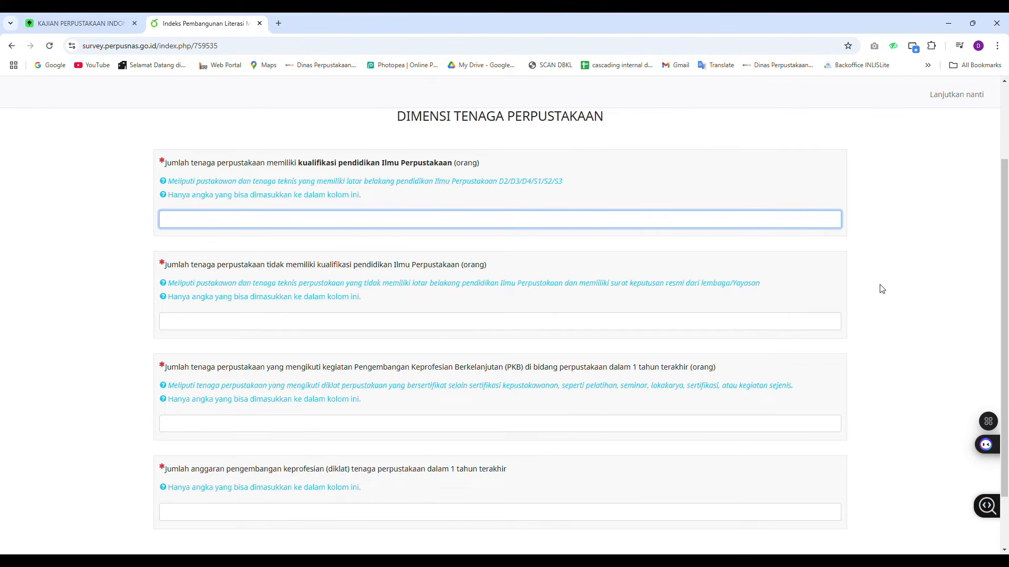
type("0")
key("Tab")
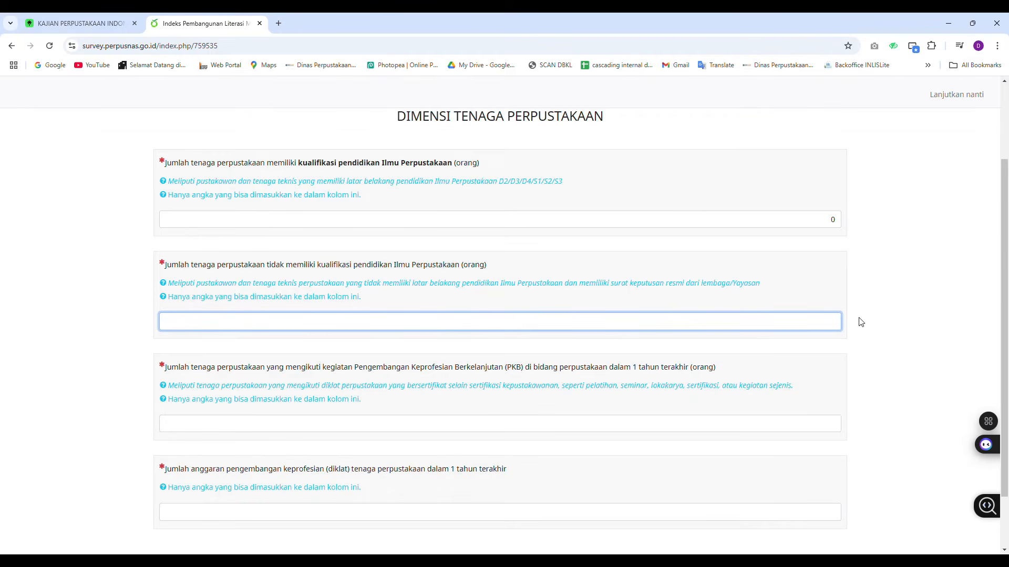
type("3")
Enter 1 staff member attending professional development in the last year and continue to the next page
scroll(858, 328, "down", 1)
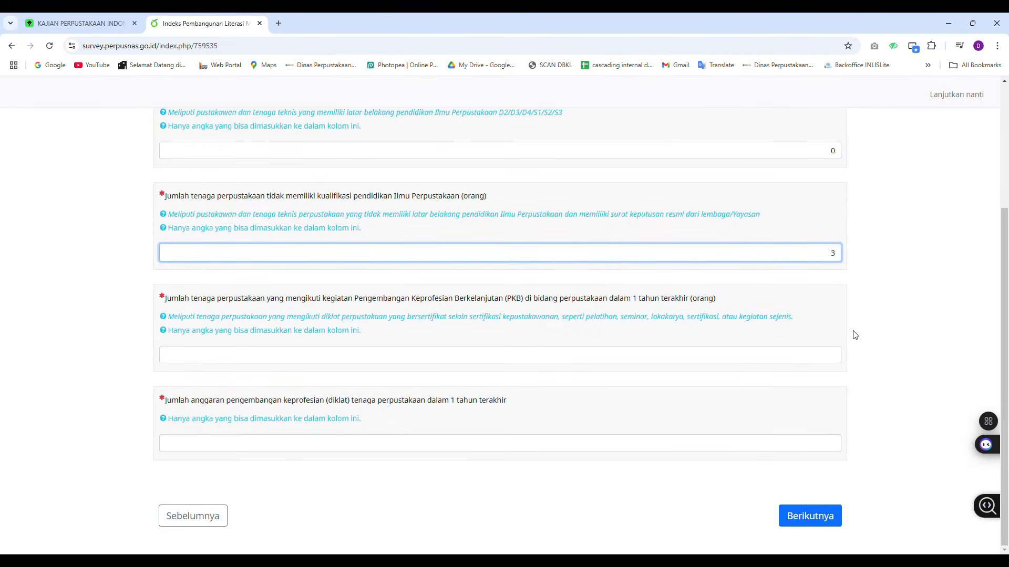
left_click(838, 355)
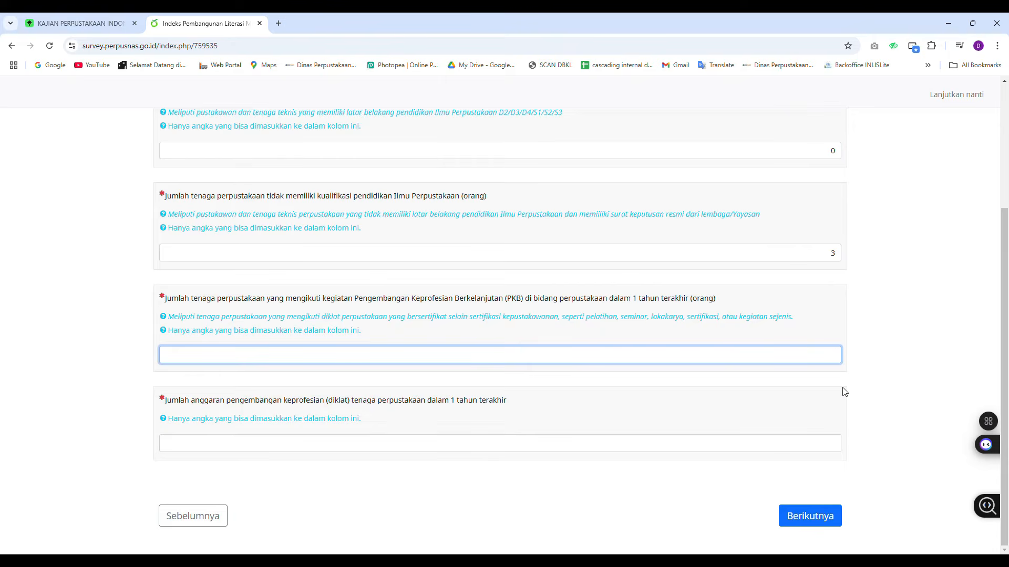
type("1")
left_click(836, 445)
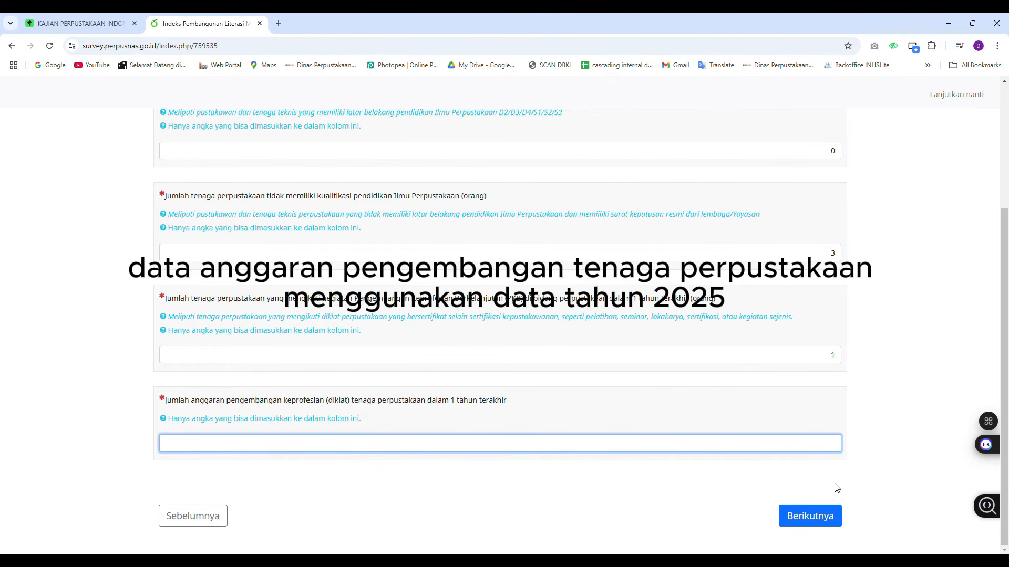
left_click(834, 516)
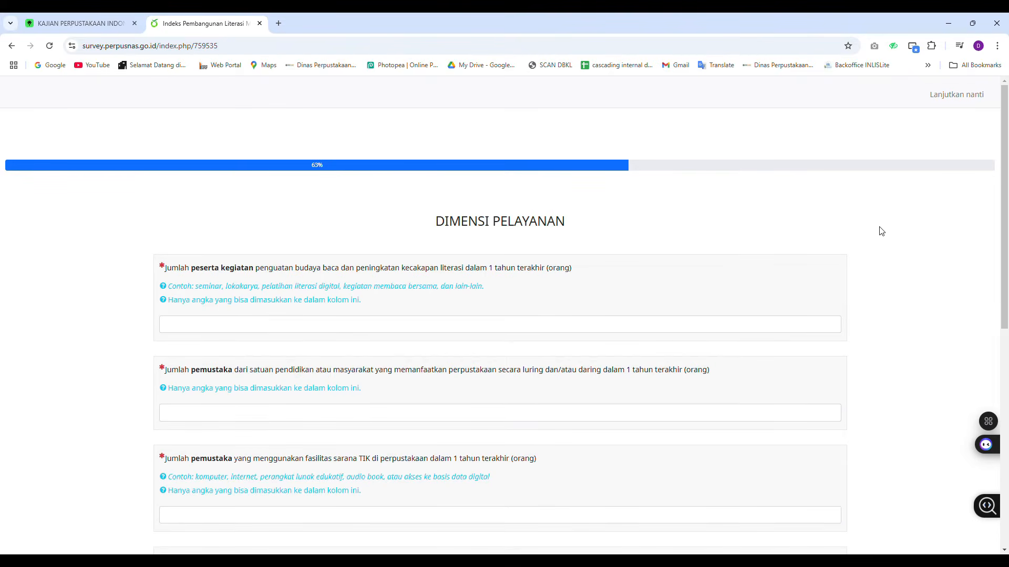
Enter 500 literacy activity participants and 1000 library users in the service dimension
scroll(881, 231, "down", 1)
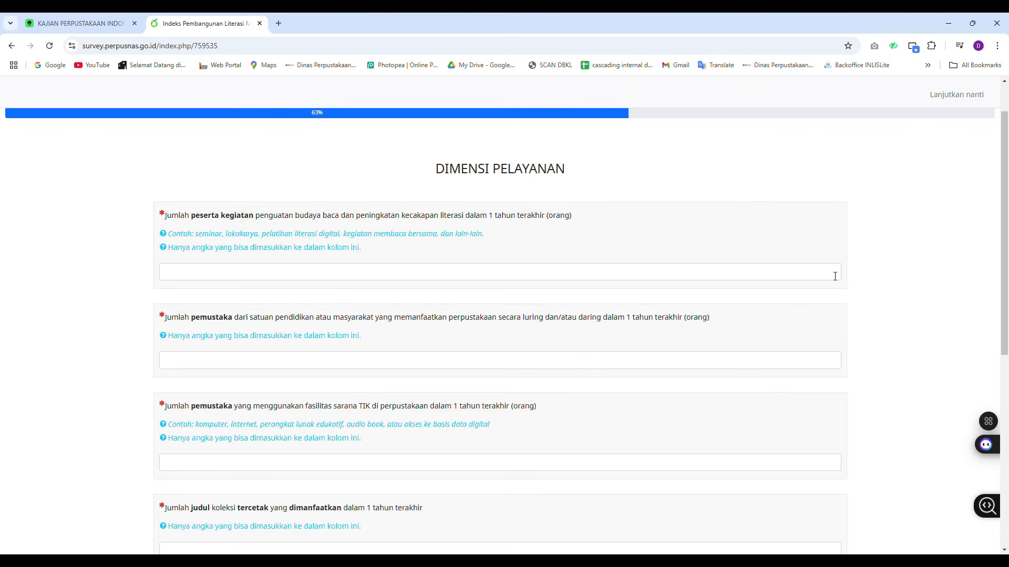
left_click(835, 276)
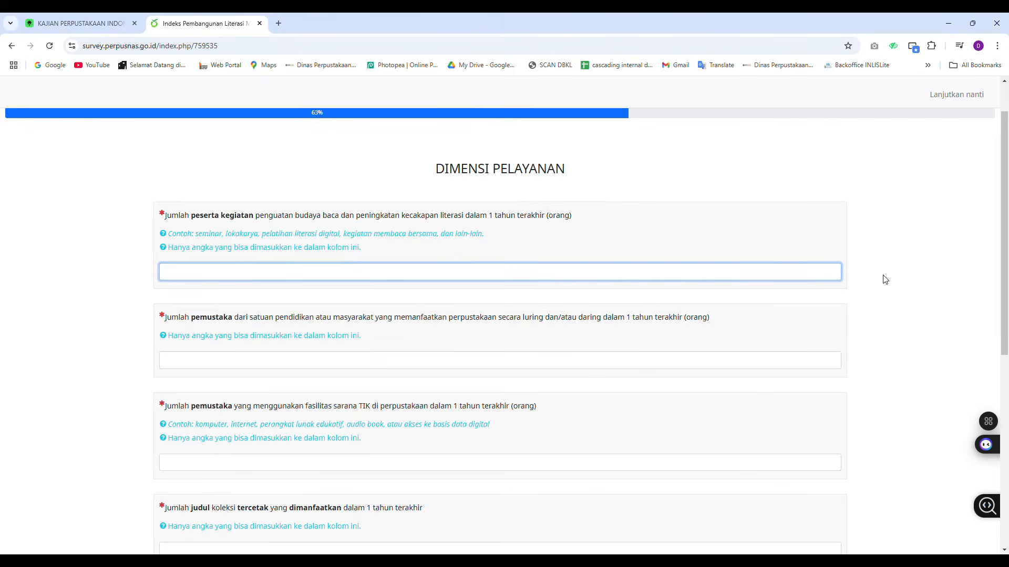
type("500")
left_click(835, 360)
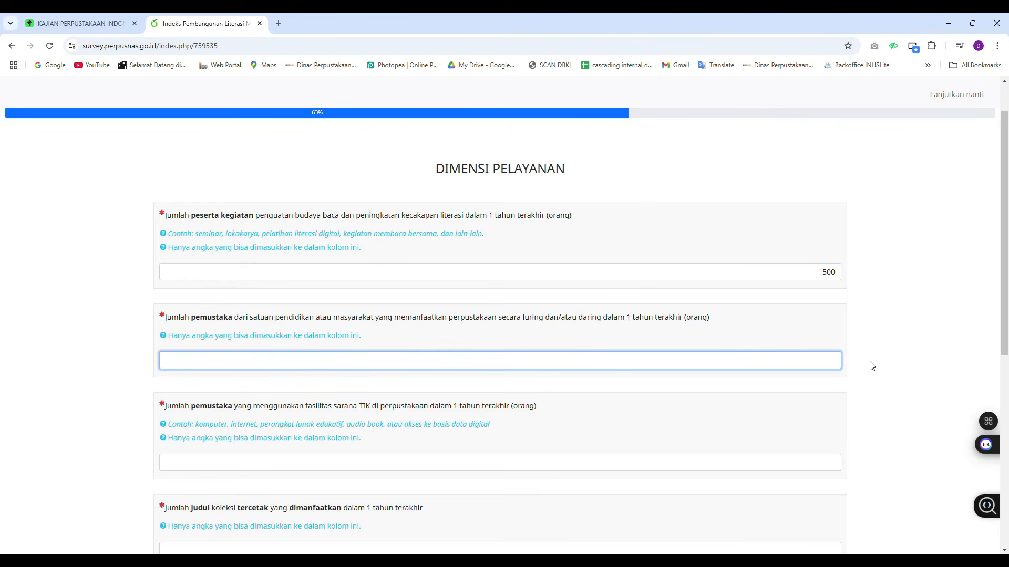
type("1")
type("1000")
Enter 500 library users of ICT facilities in the last year
left_click(833, 464)
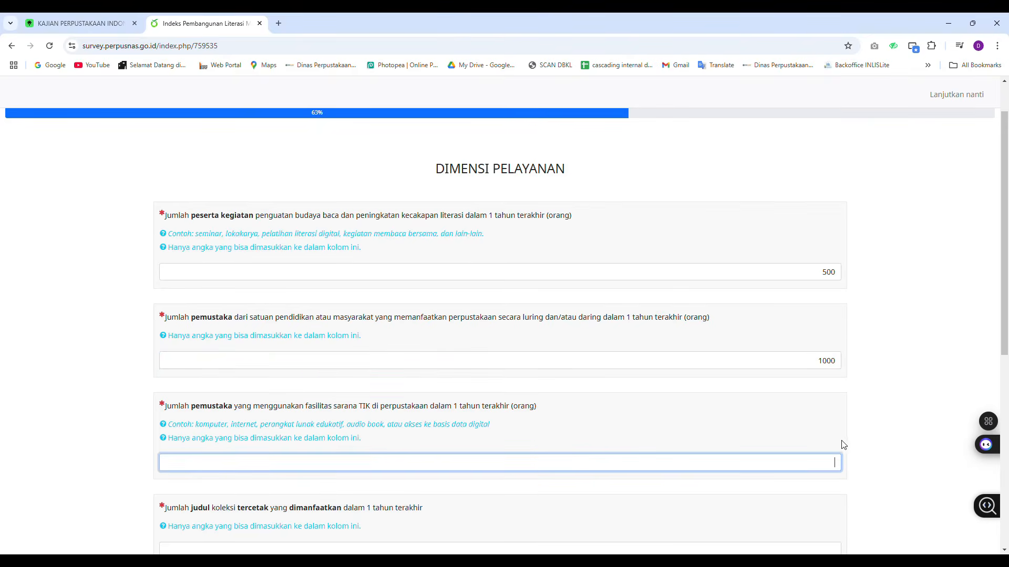
scroll(877, 395, "down", 3)
scroll(878, 395, "down", 1)
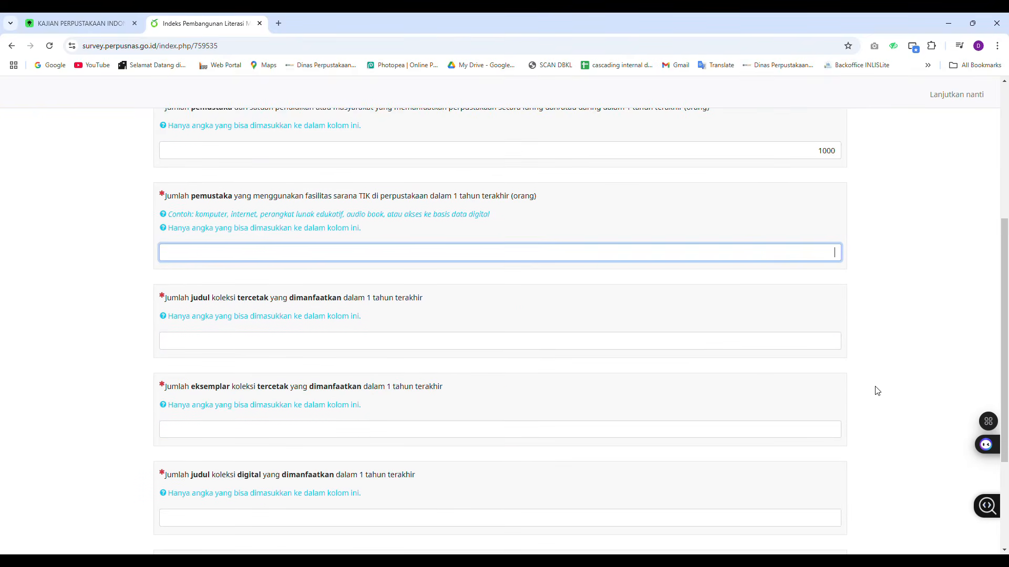
scroll(875, 389, "down", 1)
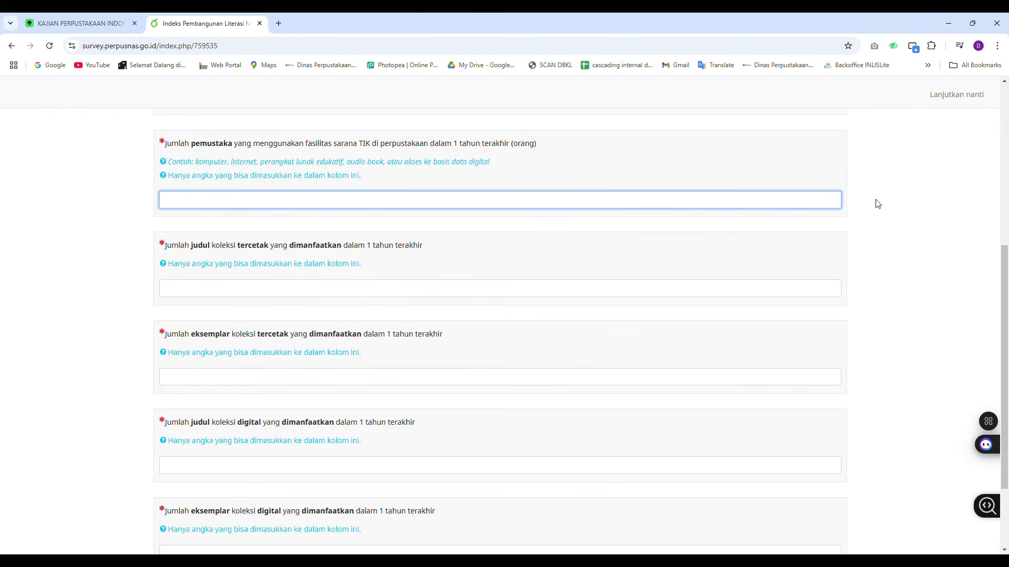
type("500")
Enter 100 printed collection titles and 1000 printed copies used in the last year
left_click(838, 290)
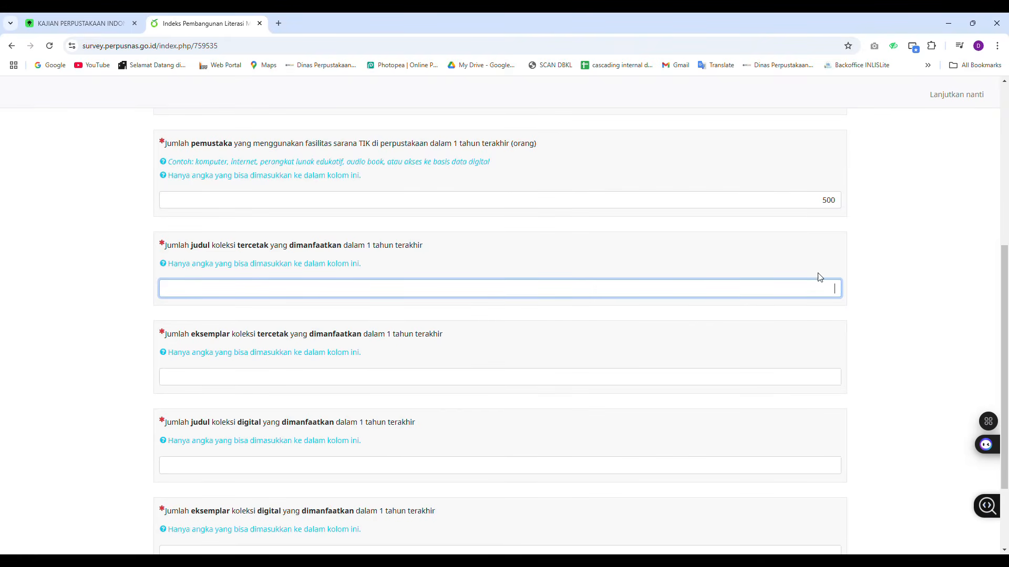
scroll(846, 290, "down", 2)
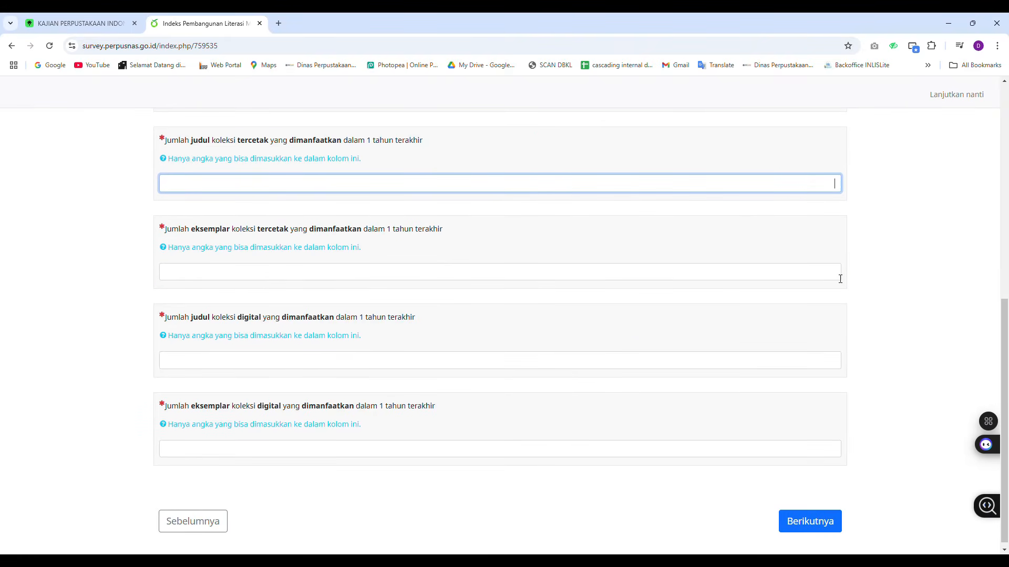
left_click(840, 279)
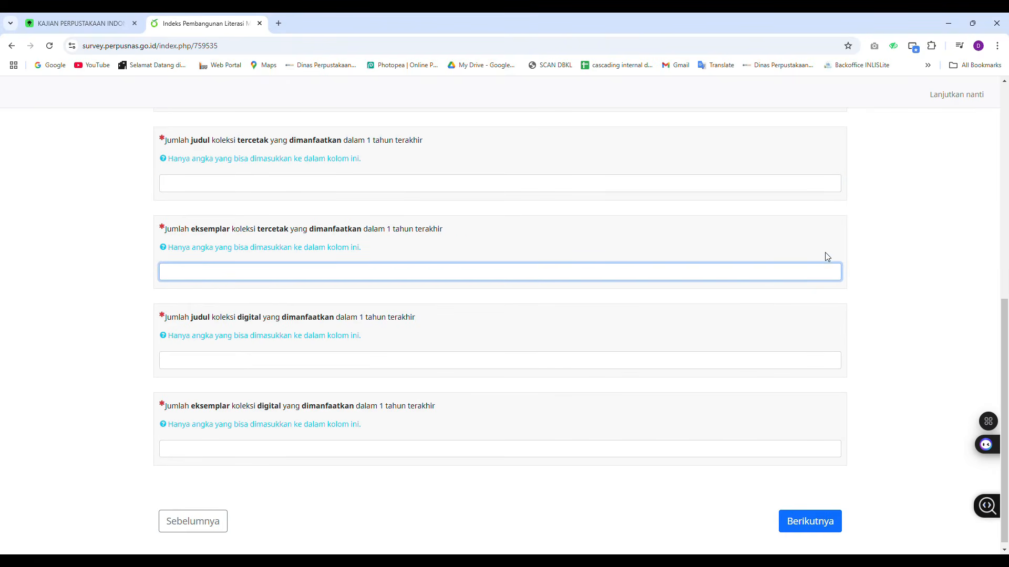
left_click(837, 360)
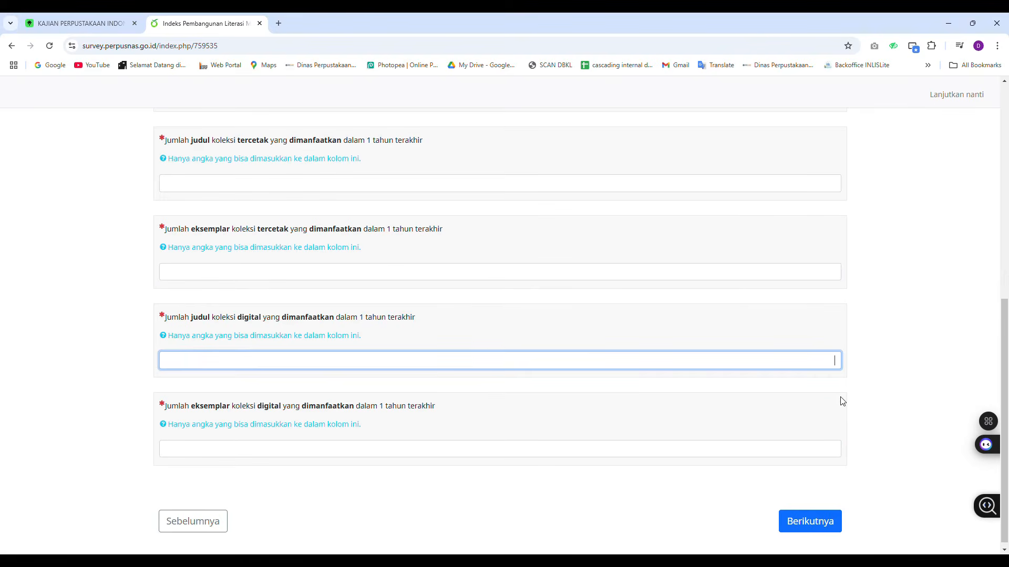
left_click(839, 455)
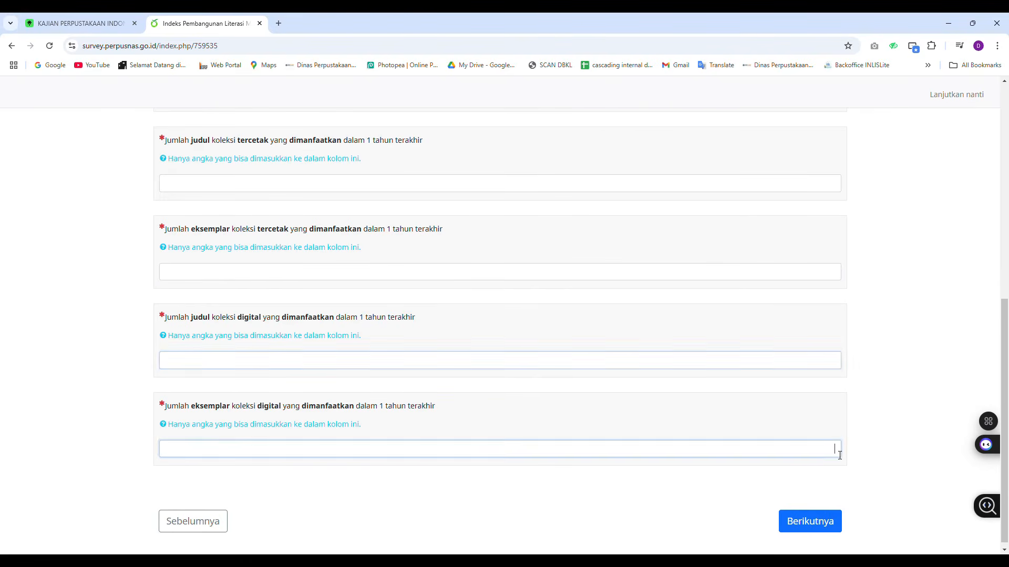
left_click(837, 187)
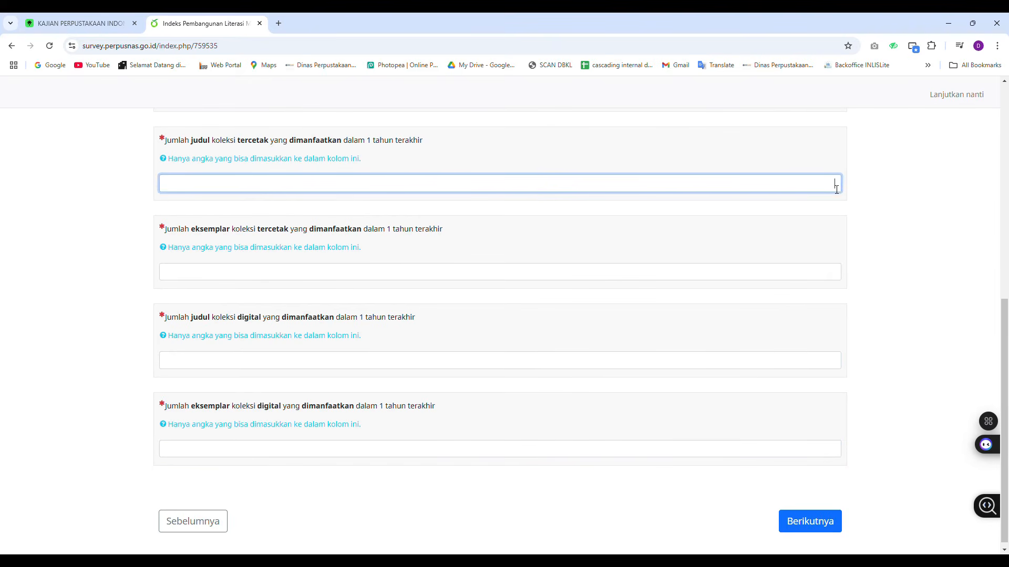
left_click(835, 452)
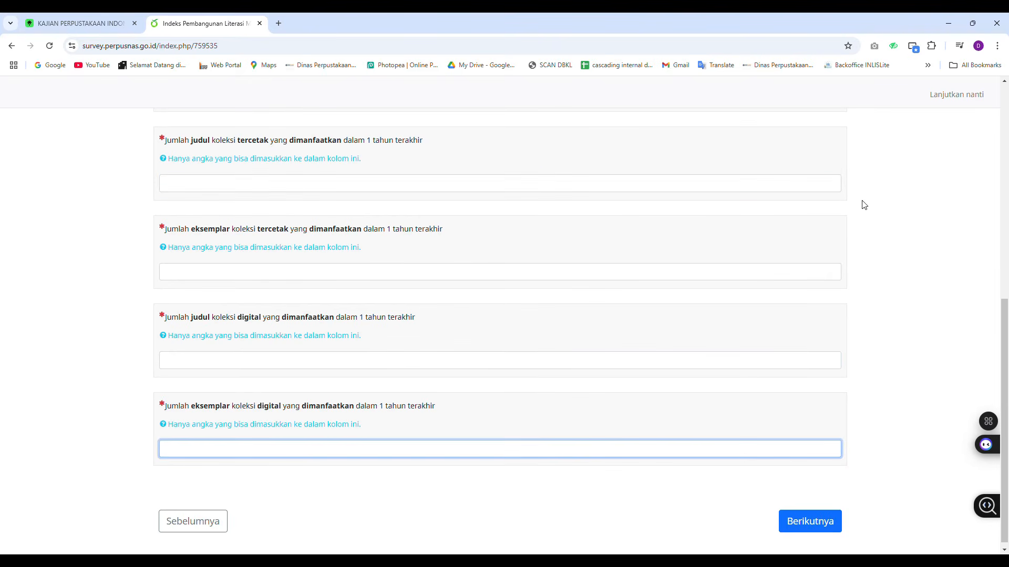
left_click(836, 187)
type("100")
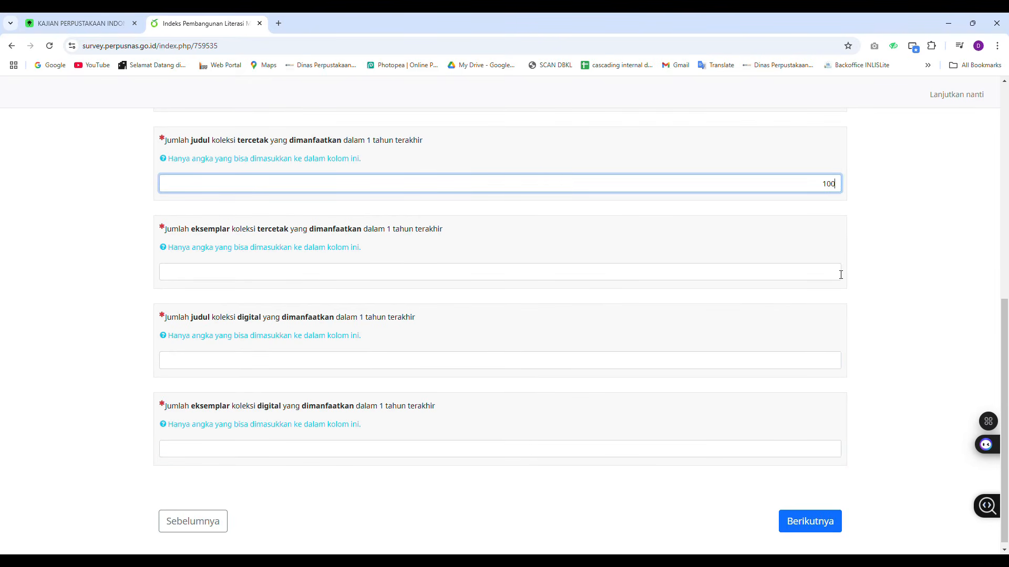
left_click(841, 274)
type("1000")
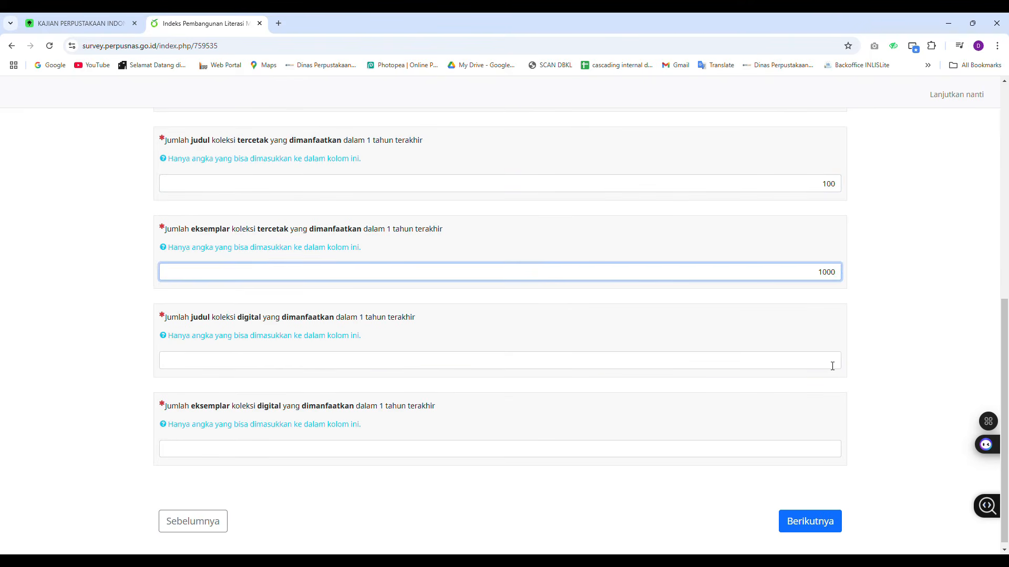
Enter 100 digital titles and 1000 digital copies used in the last year, and continue to the next page
left_click(832, 366)
type("100")
left_click(832, 456)
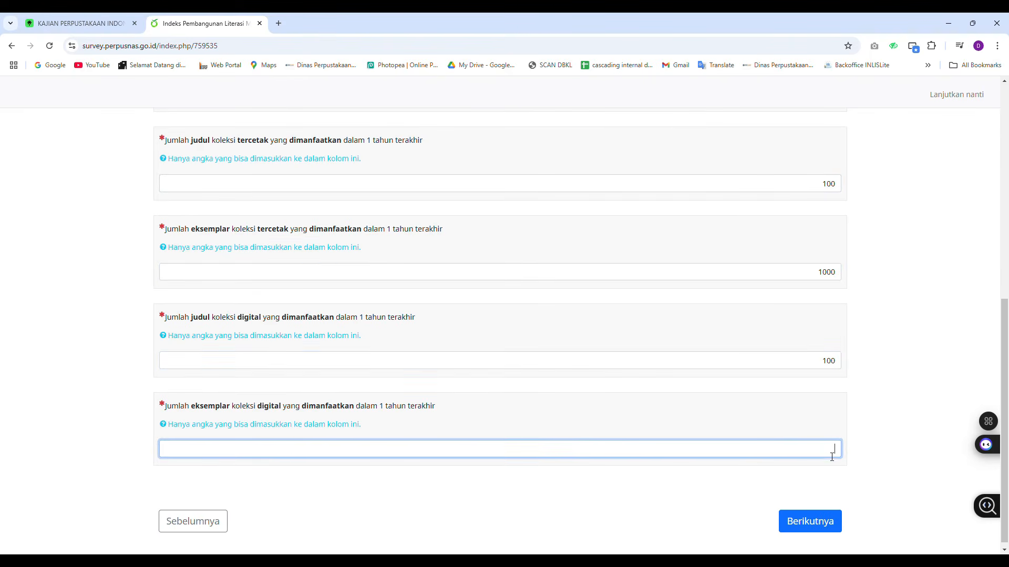
type("1000")
left_click(830, 529)
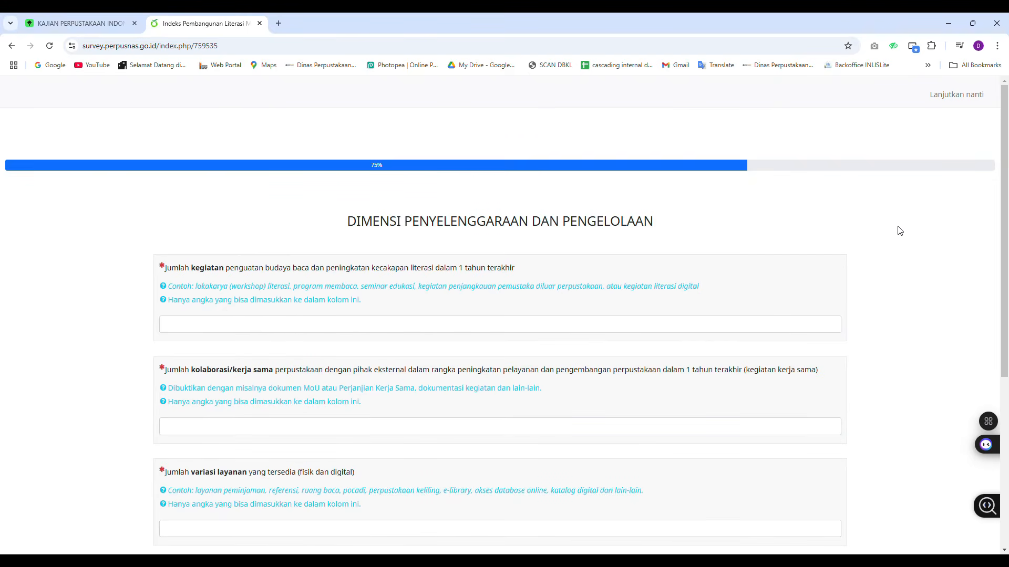
Enter 5 reading-culture and literacy activities held in the last year in the management dimension
scroll(900, 230, "down", 2)
scroll(899, 230, "up", 2)
left_click(842, 323)
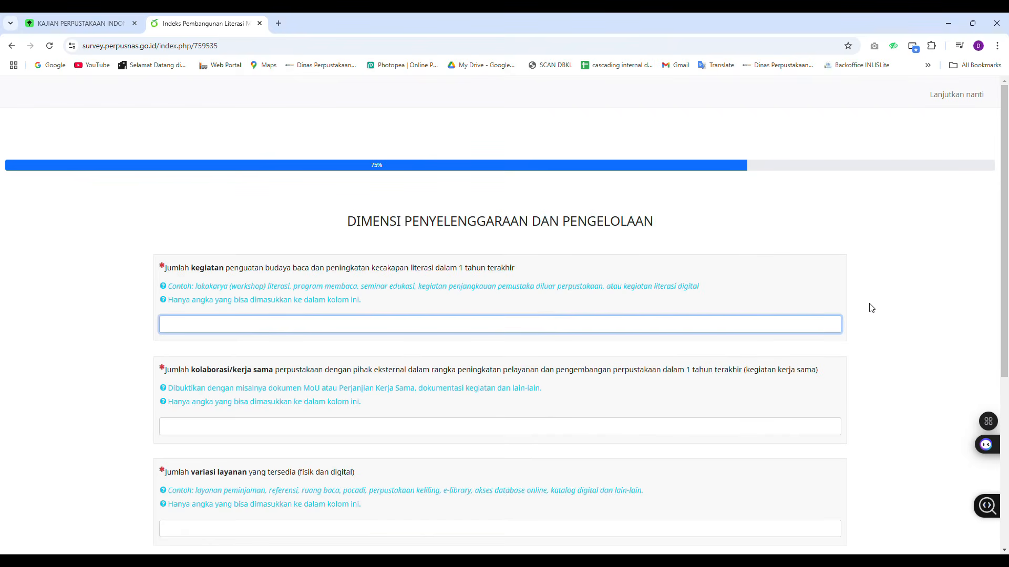
scroll(870, 308, "down", 1)
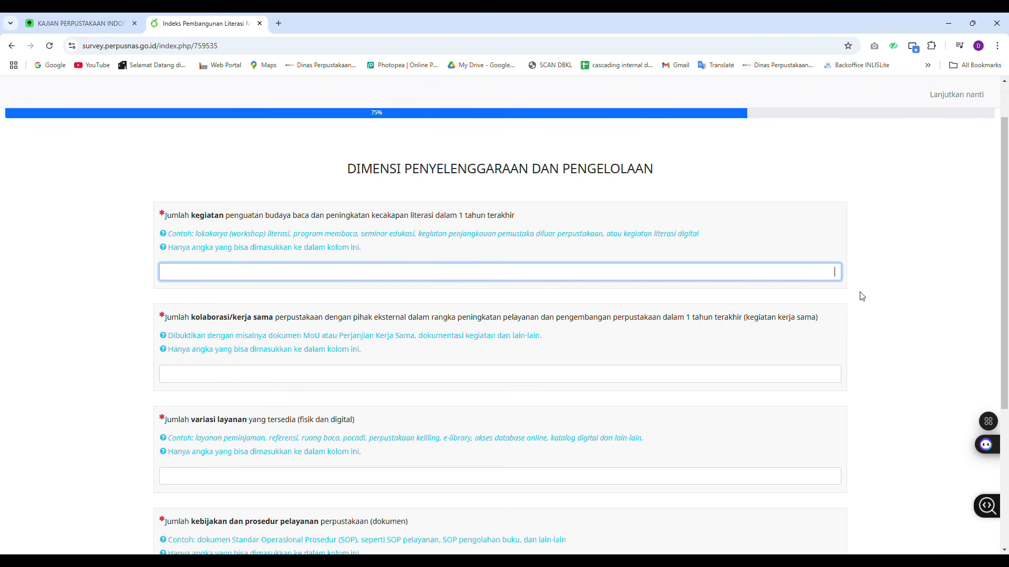
left_click(839, 381)
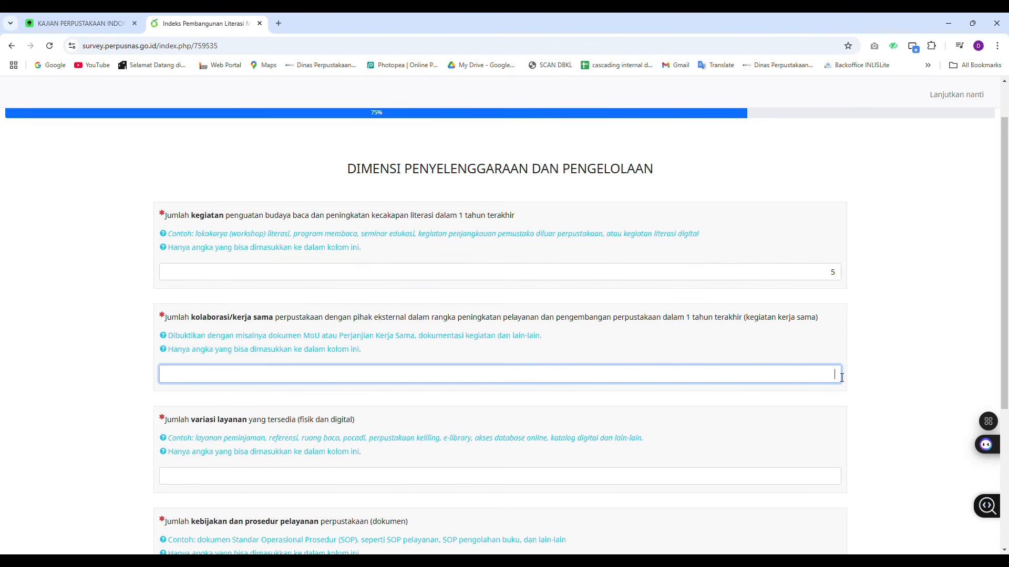
Enter 5 external collaborations and 3 available service variations
scroll(886, 347, "down", 2)
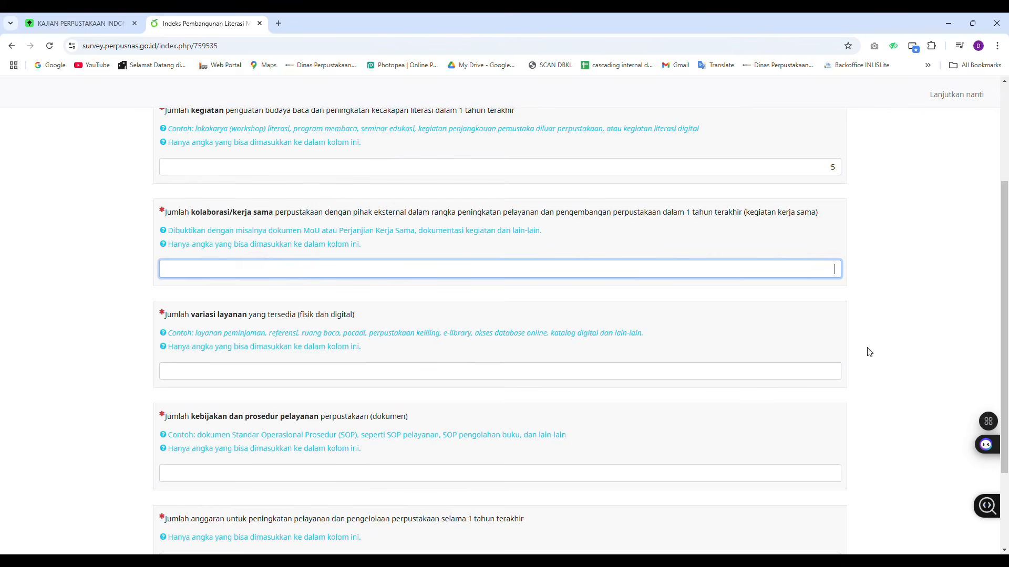
scroll(870, 349, "down", 1)
scroll(892, 305, "down", 1)
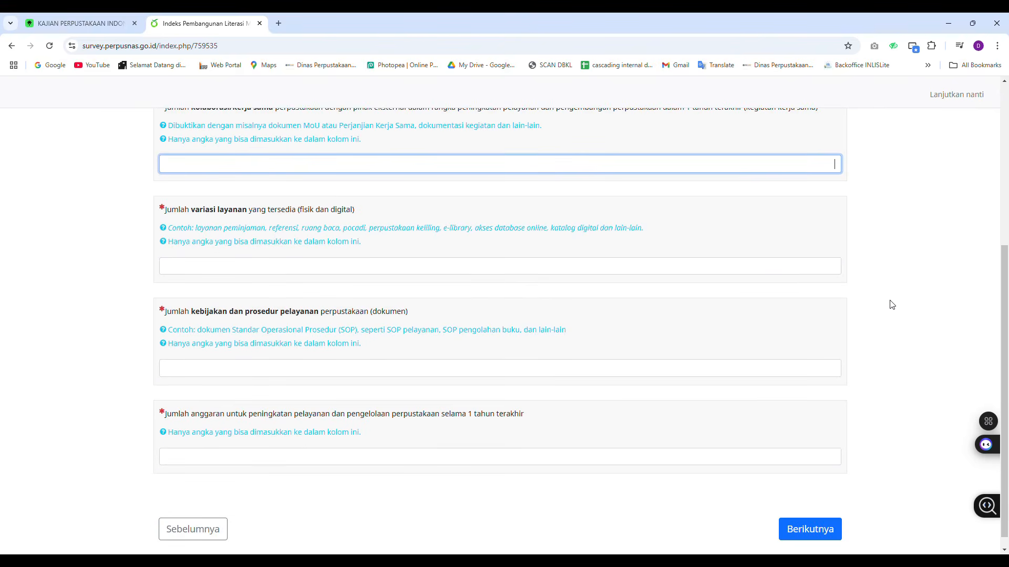
scroll(892, 304, "up", 2)
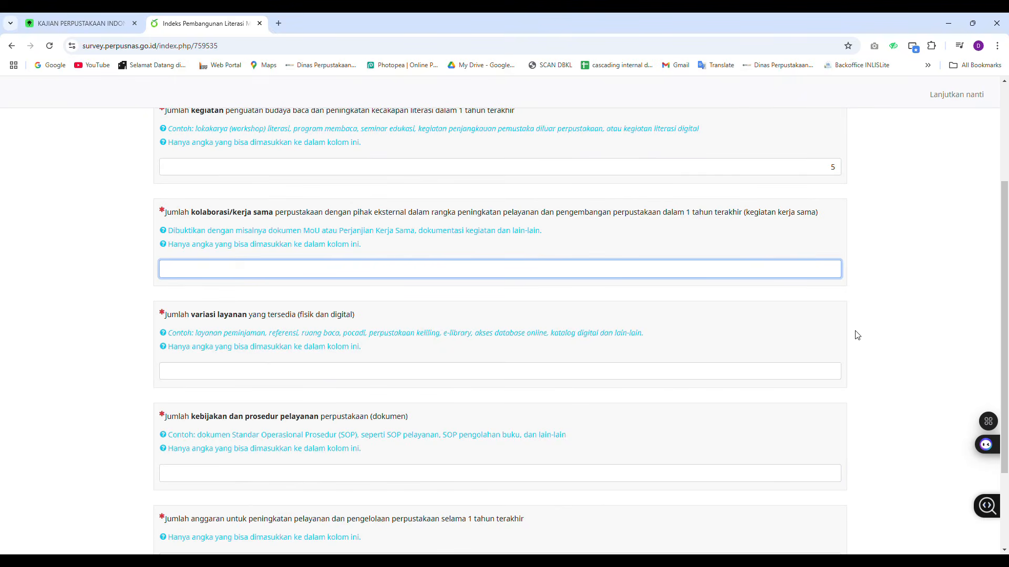
type("5")
left_click(836, 371)
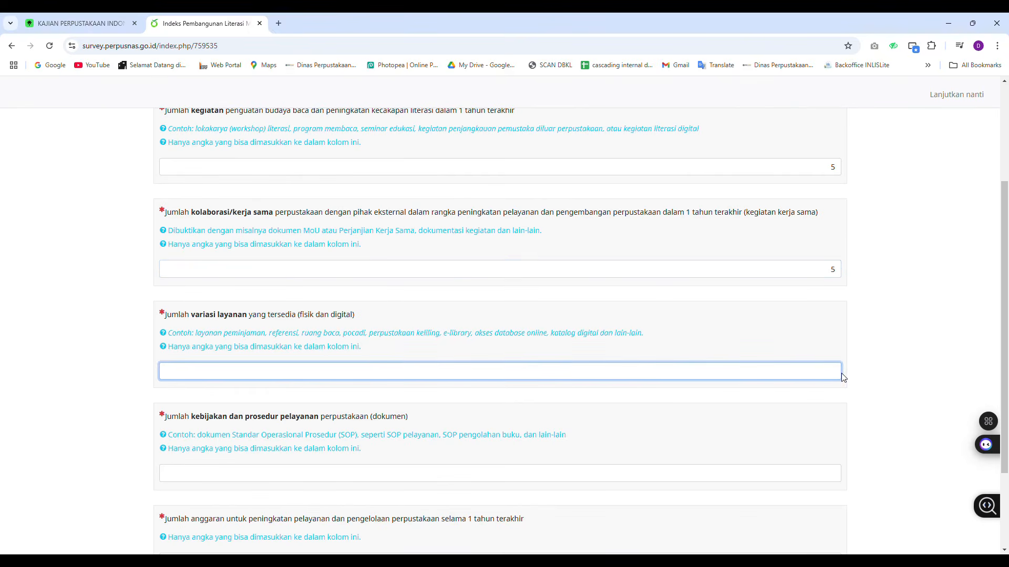
scroll(846, 364, "down", 3)
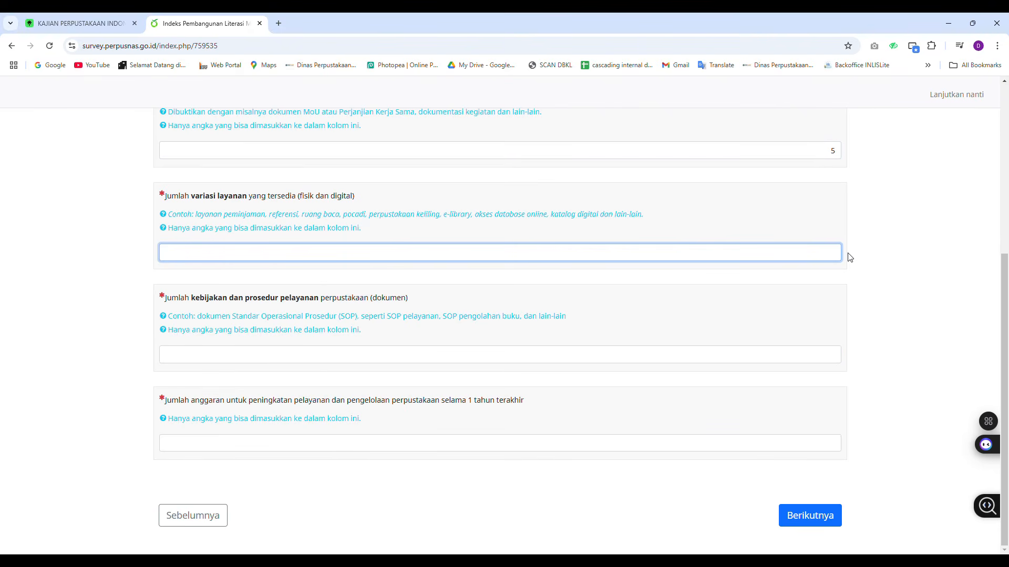
type("3")
Enter 8 service policy and procedure documents and a 10000000 service improvement budget, then continue to the next page
left_click(841, 359)
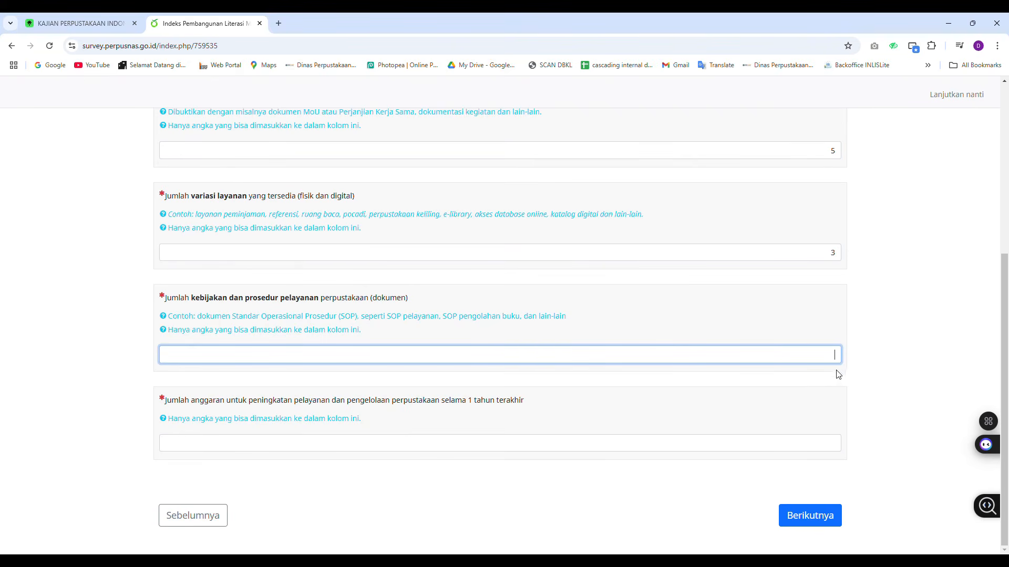
type("8")
key("Tab")
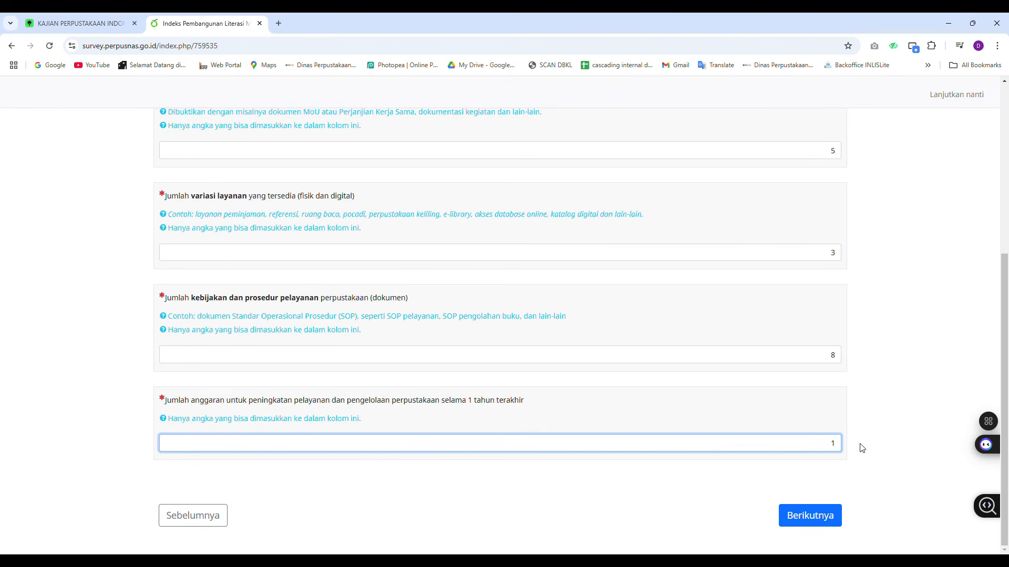
type("0000000")
left_click(856, 467)
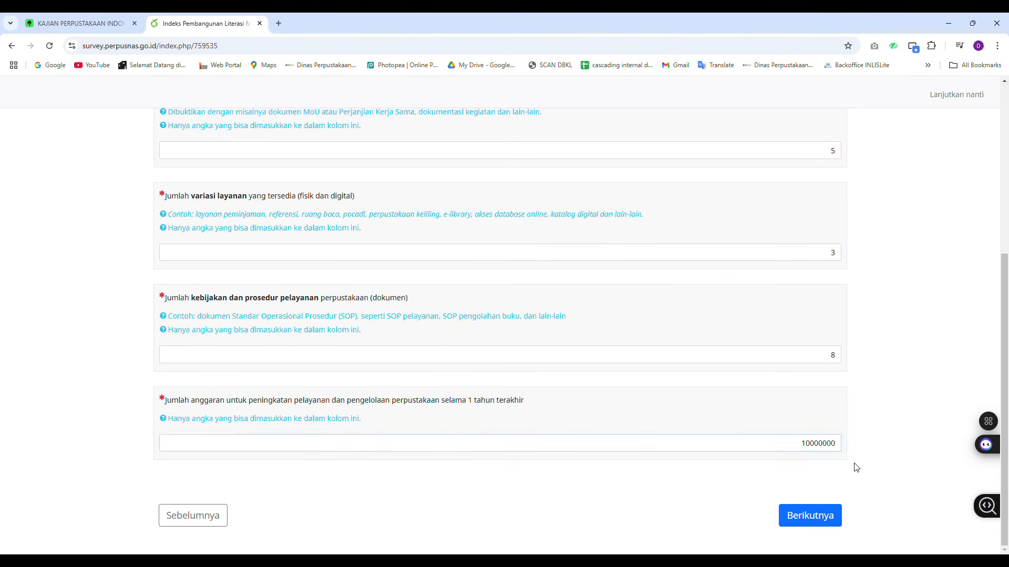
left_click(817, 523)
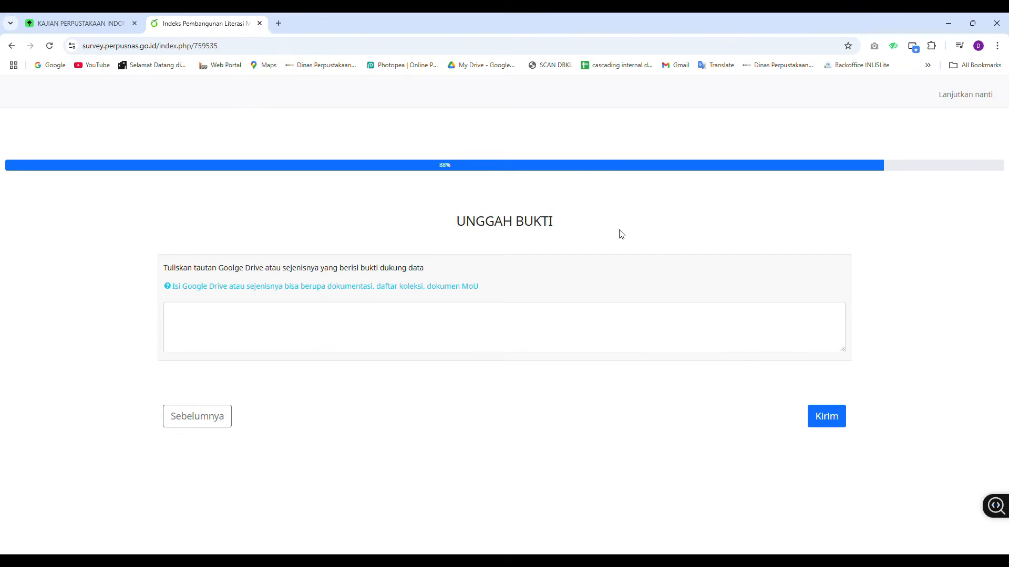
Enter a drive.google.com link to the supporting evidence in the evidence upload field
left_click(403, 321)
type("li")
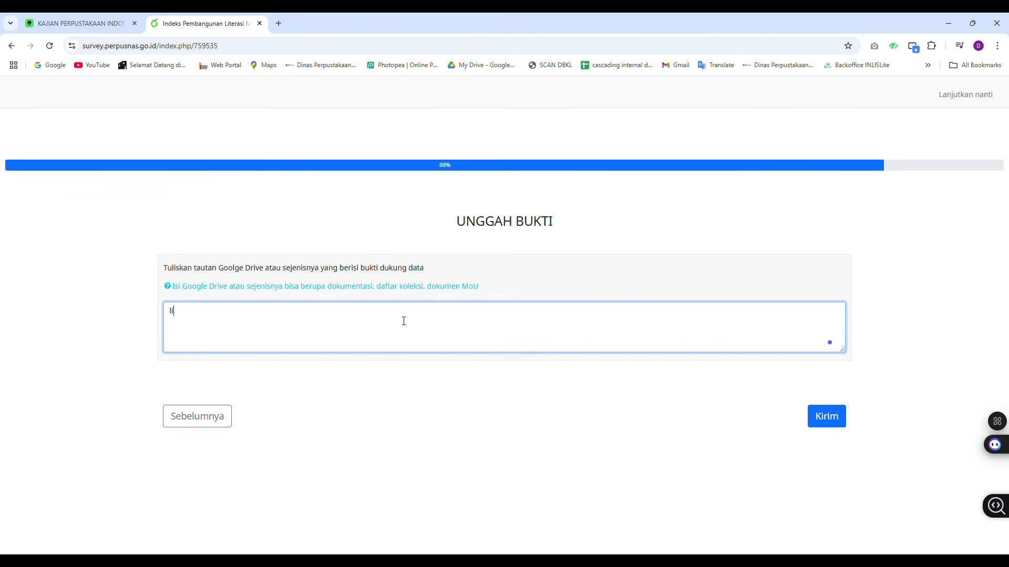
type("nk")
key("ctrl+a")
type("drive.google.com/xxxxxxx")
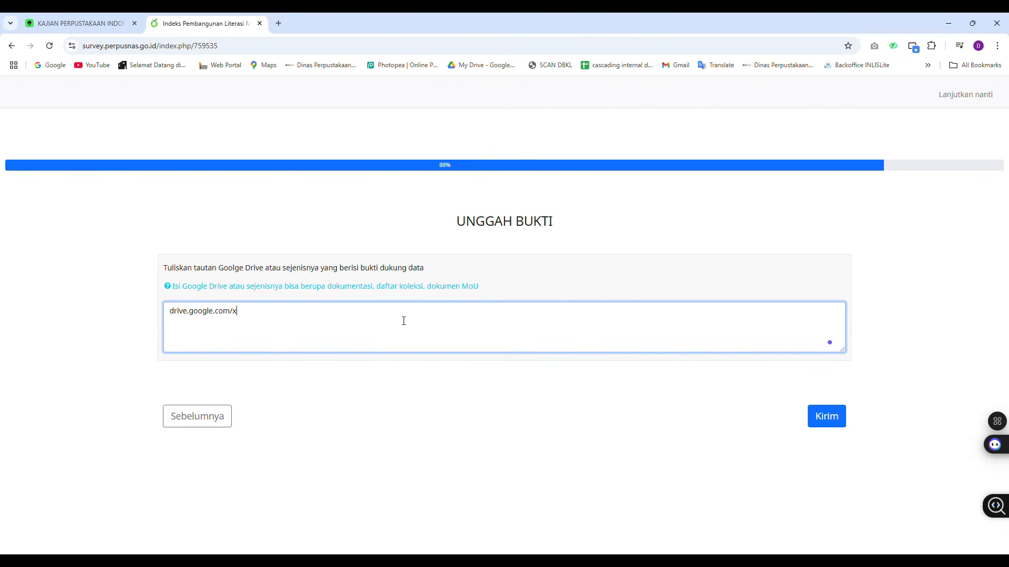